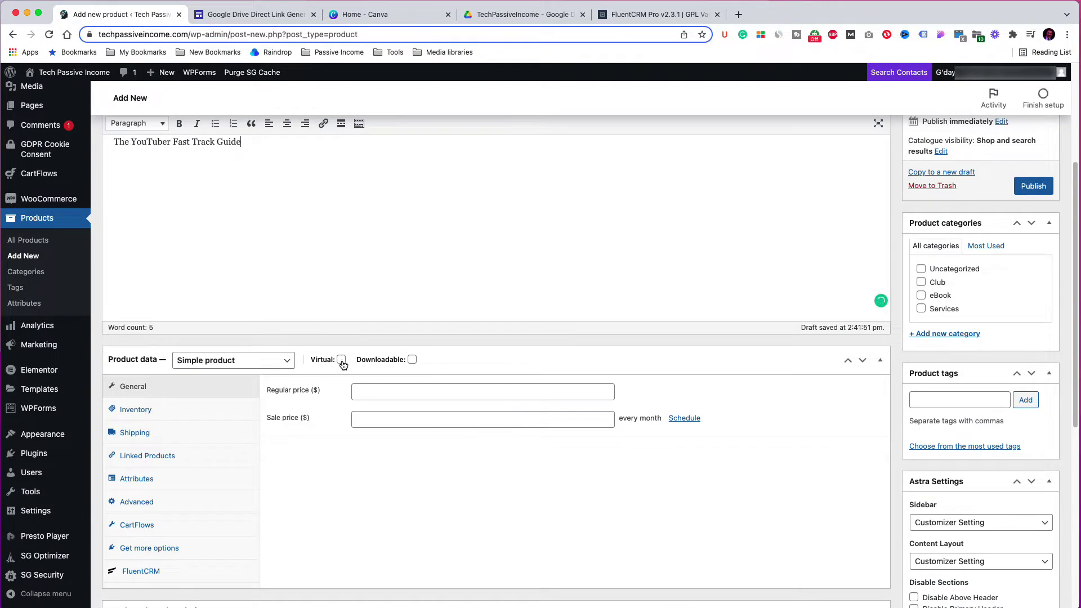
# Step: Mark the simple product as virtual and downloadable, and set its regular price to 0
pyautogui.click(341, 359)
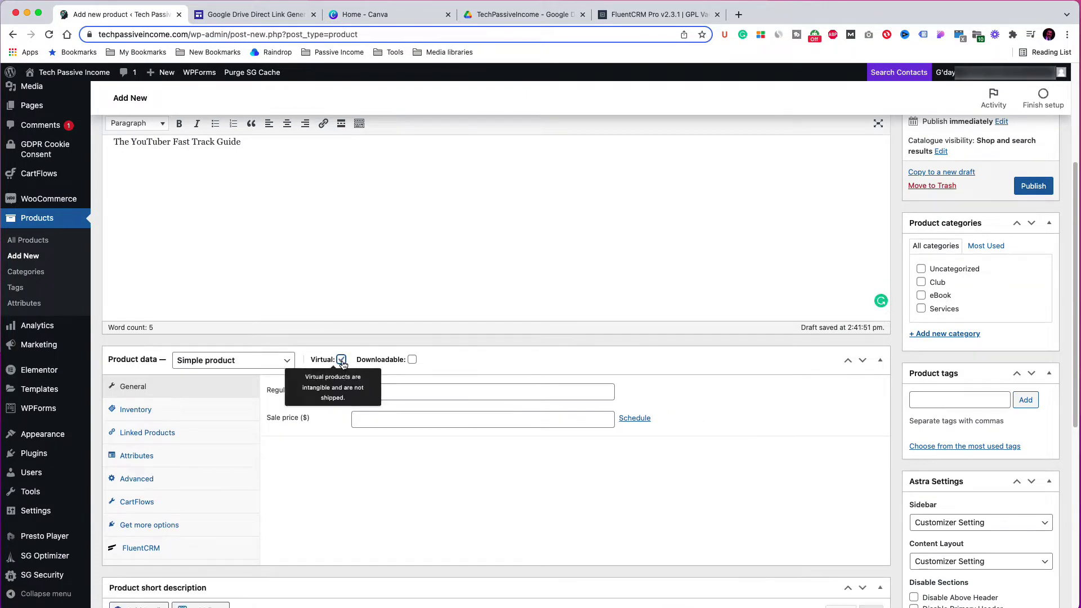
pyautogui.click(412, 360)
pyautogui.scroll(-1, 518, 344)
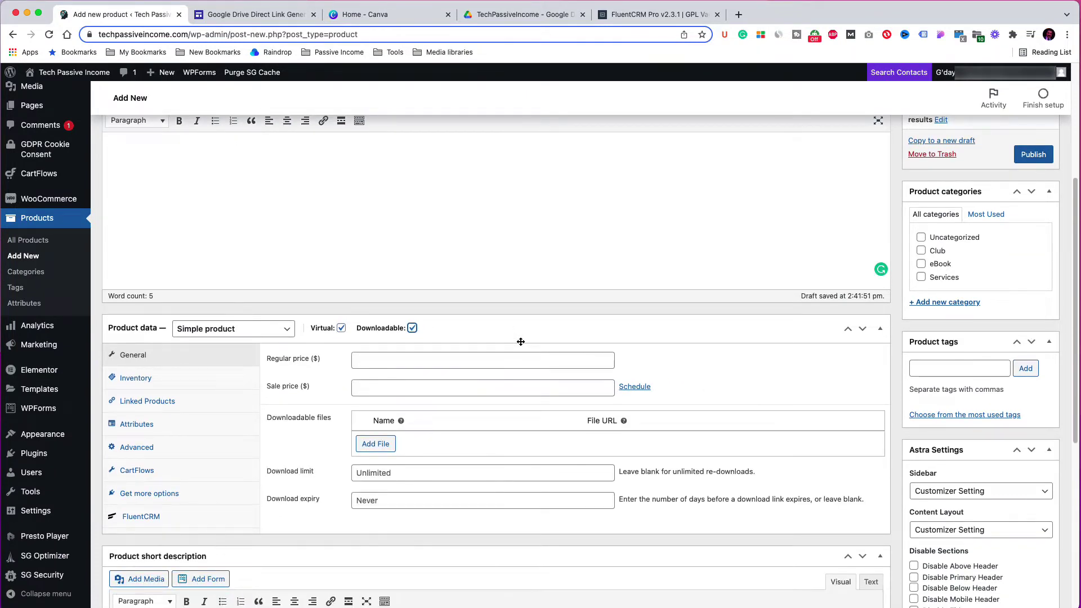
pyautogui.click(485, 357)
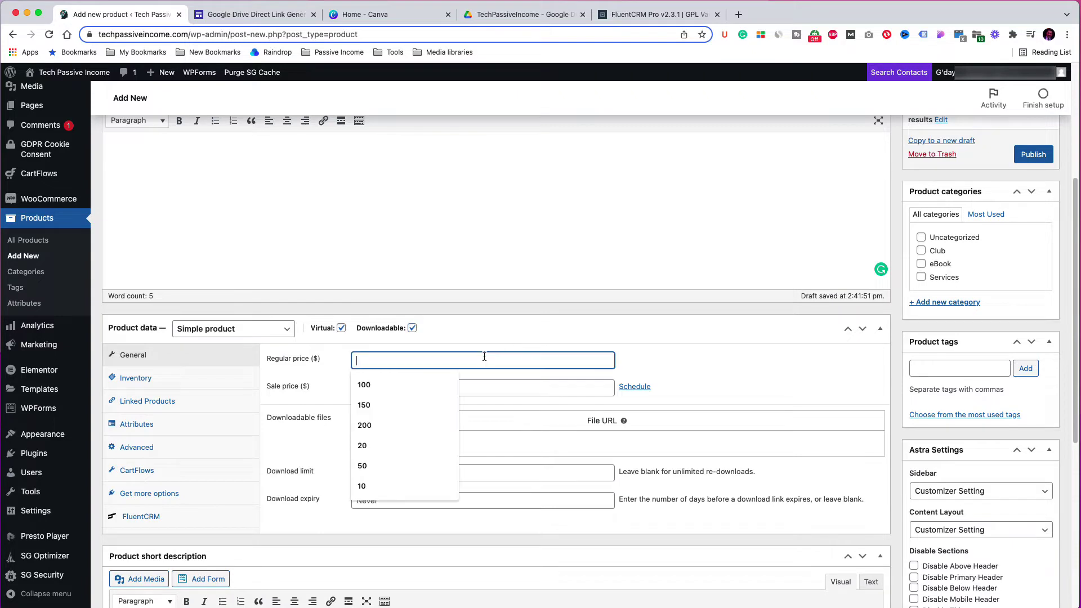
pyautogui.write('0')
pyautogui.click(680, 354)
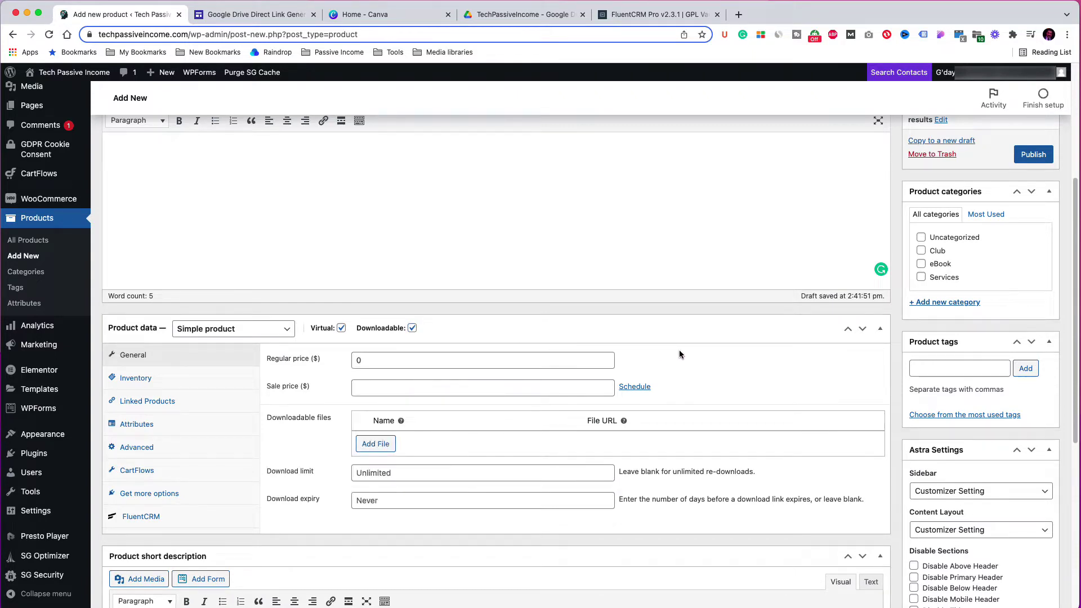
# Step: Add a blank entry to the product's downloadable files
pyautogui.scroll(-2, 680, 355)
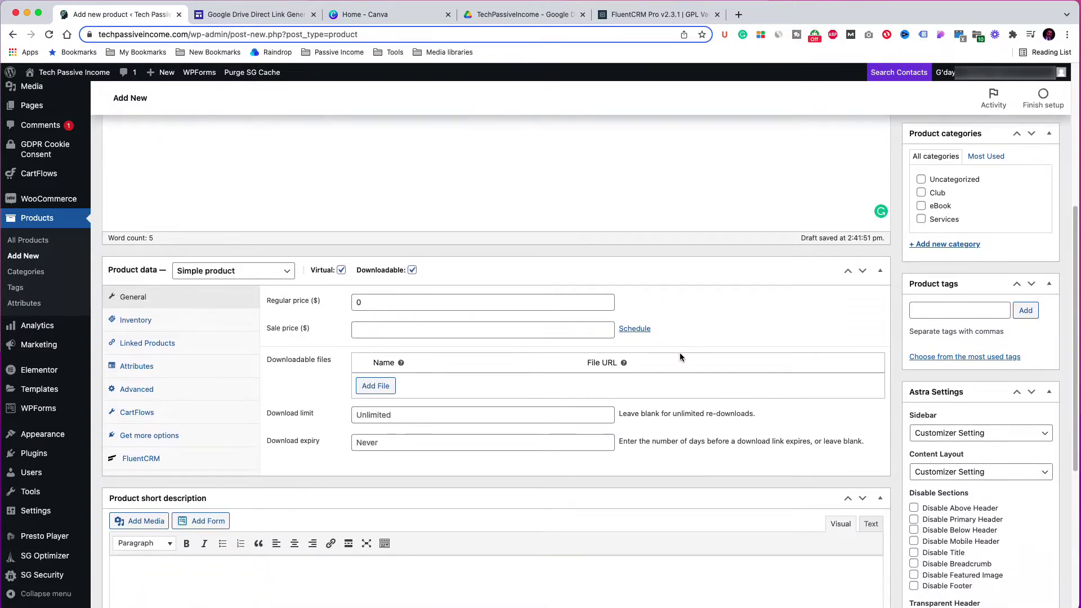
pyautogui.scroll(-1, 680, 357)
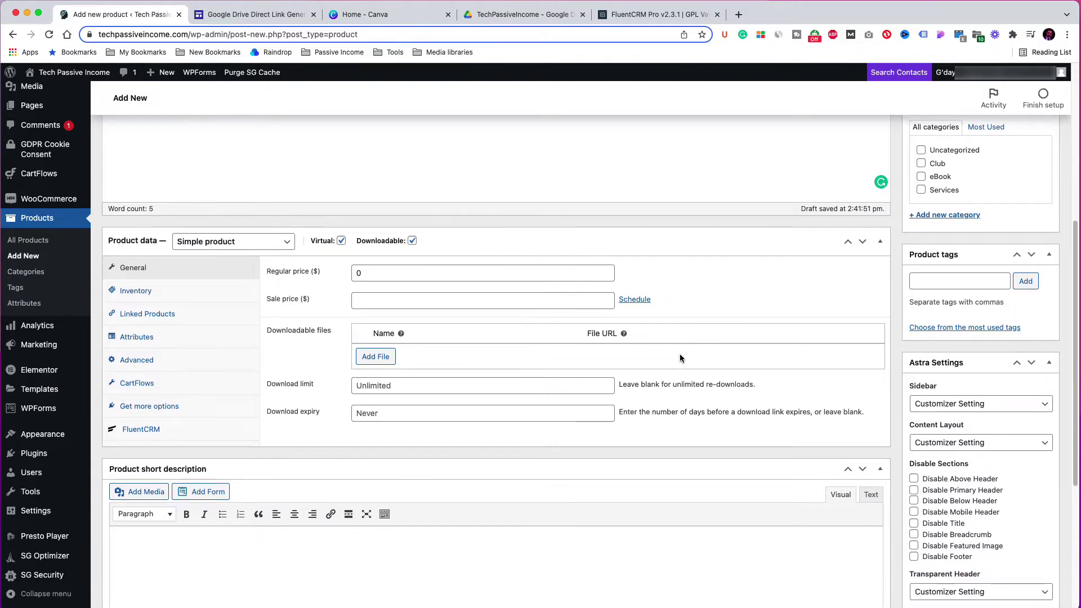
pyautogui.click(386, 358)
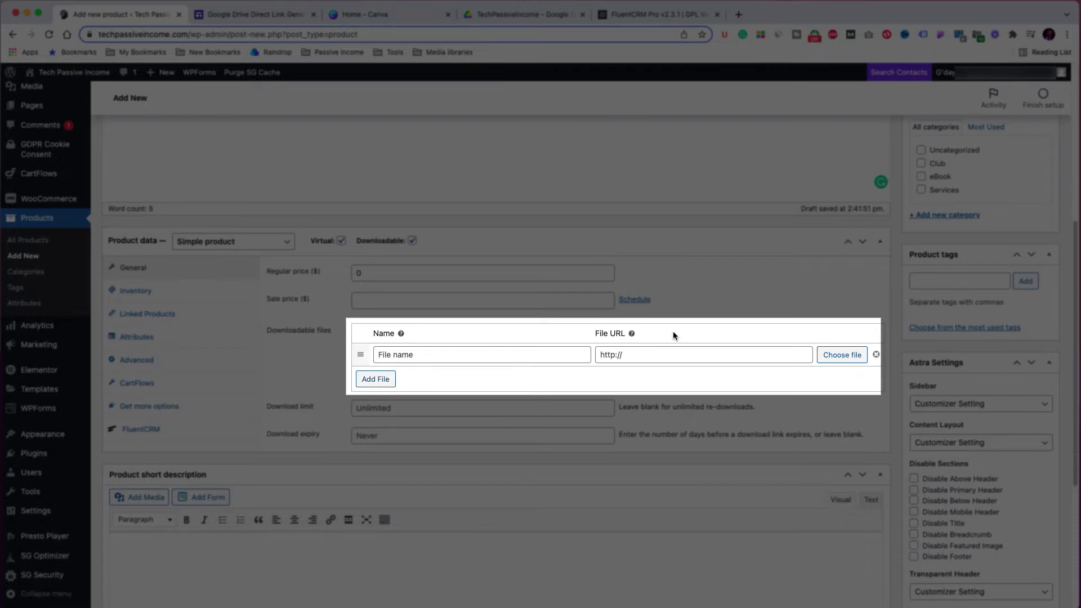
# Step: Switch to Google Drive and copy the sharing link of YouTuber Fast Track.pdf in the TechPassiveIncome folder
pyautogui.click(512, 12)
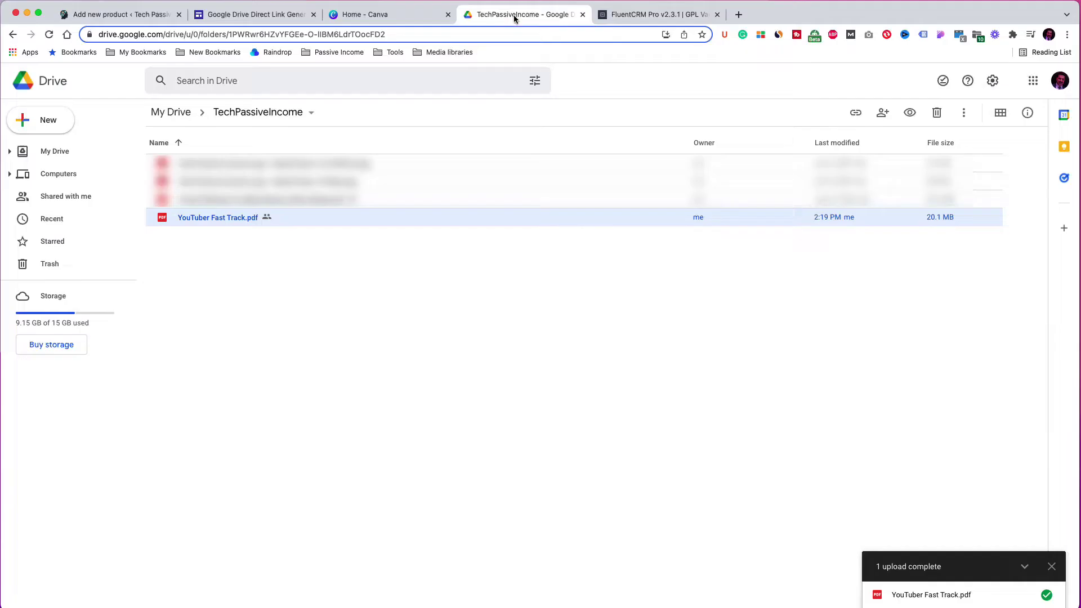
pyautogui.rightClick(241, 219)
pyautogui.click(281, 297)
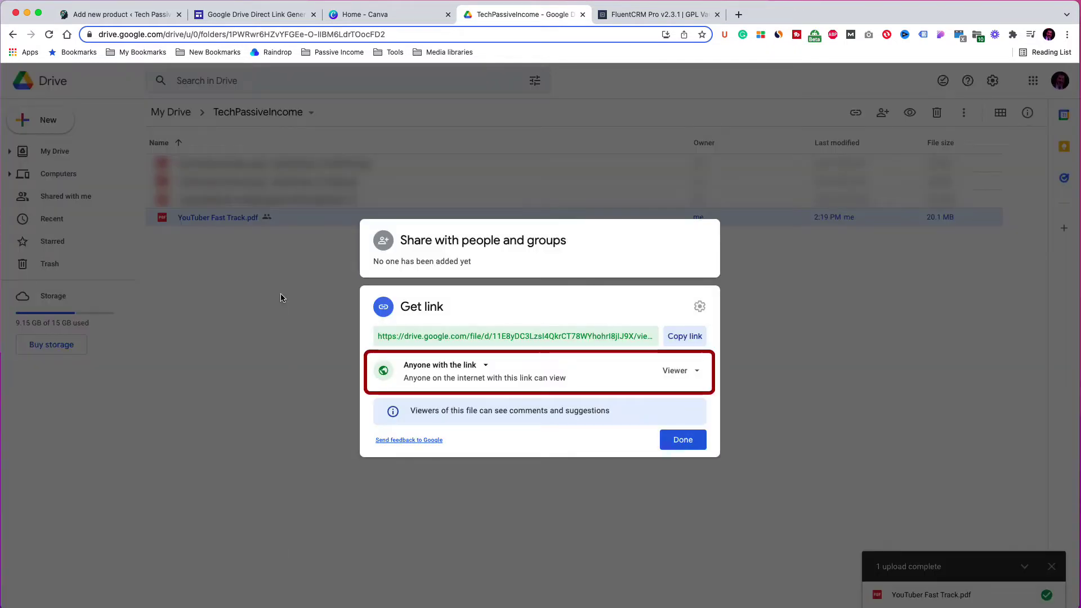
pyautogui.click(684, 337)
pyautogui.click(702, 441)
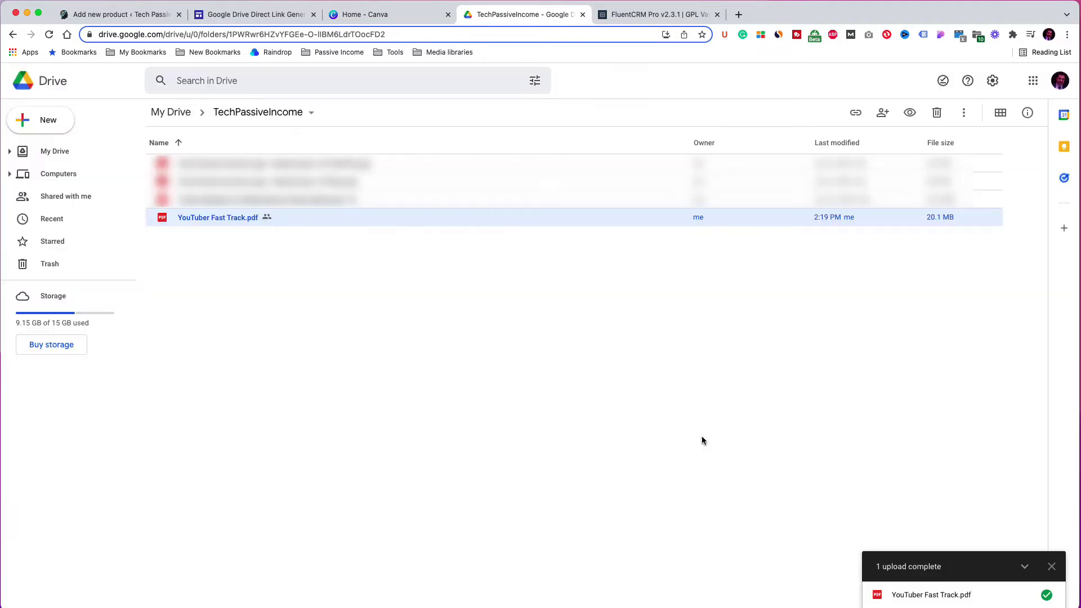
# Step: In the Google Drive Direct Link Generator, create a direct download link from the copied sharing URL and copy the output link
pyautogui.click(279, 16)
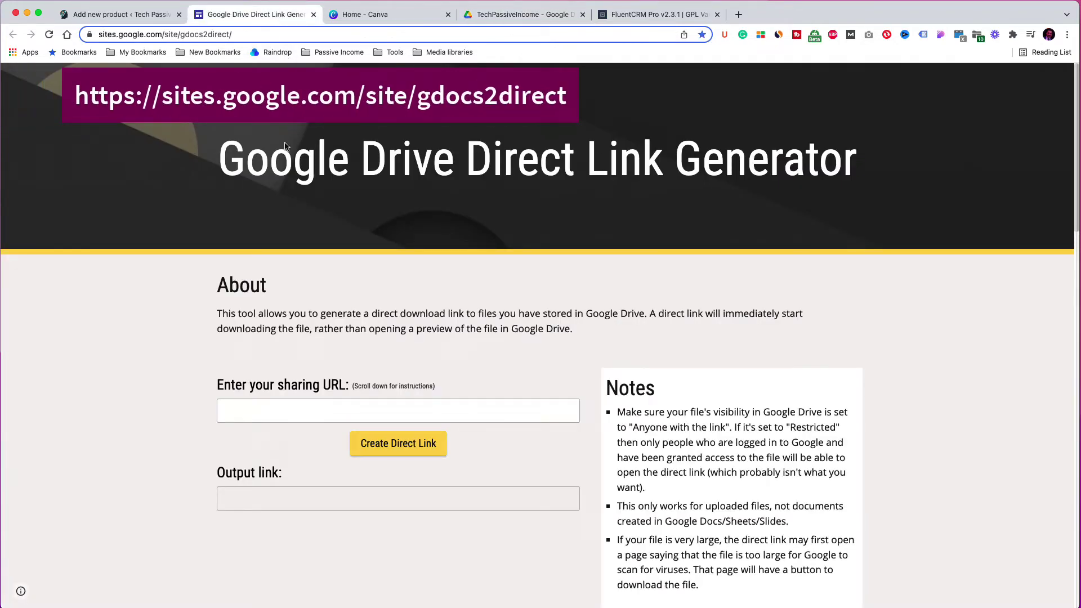
pyautogui.click(252, 410)
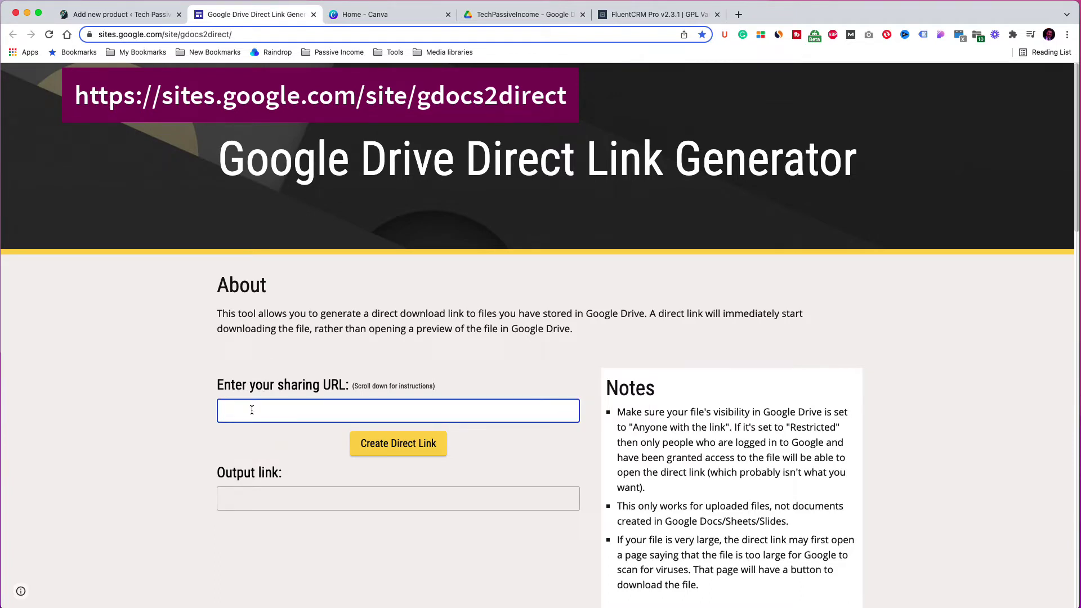
pyautogui.press('super+v')
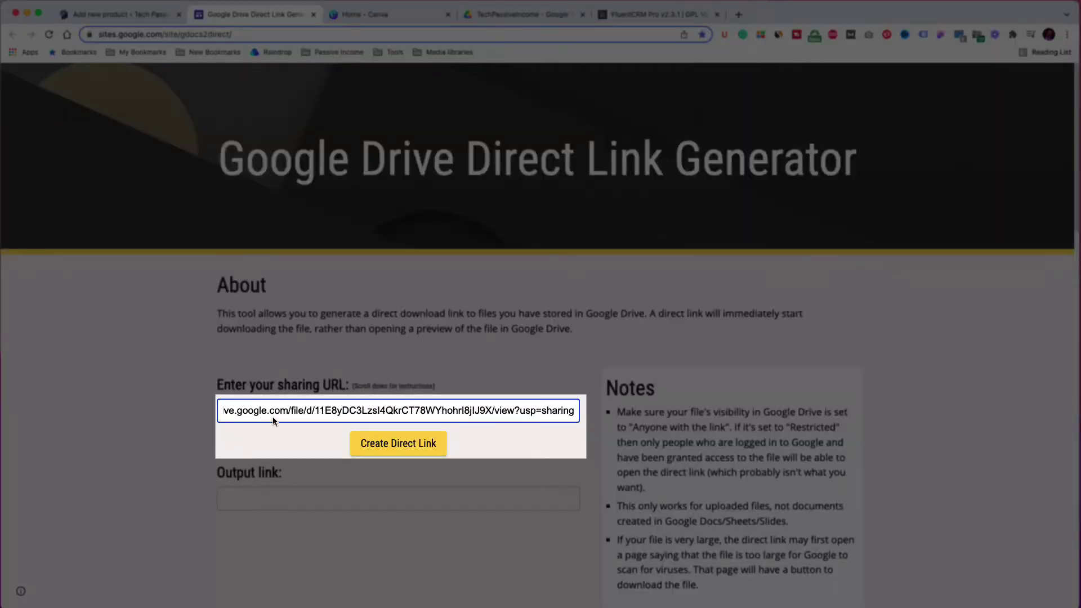
pyautogui.click(412, 447)
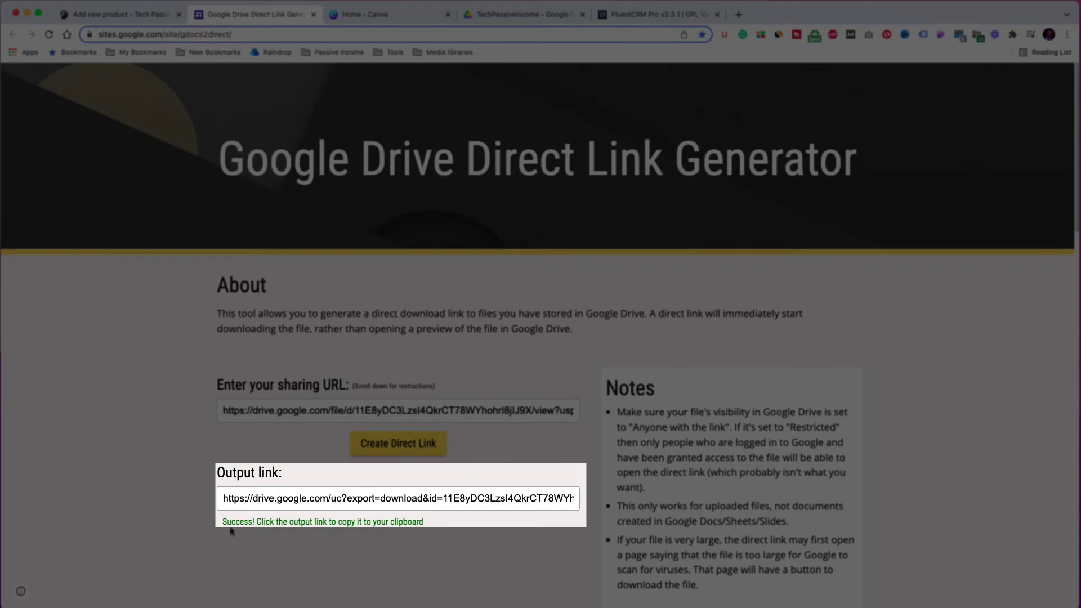
pyautogui.click(344, 499)
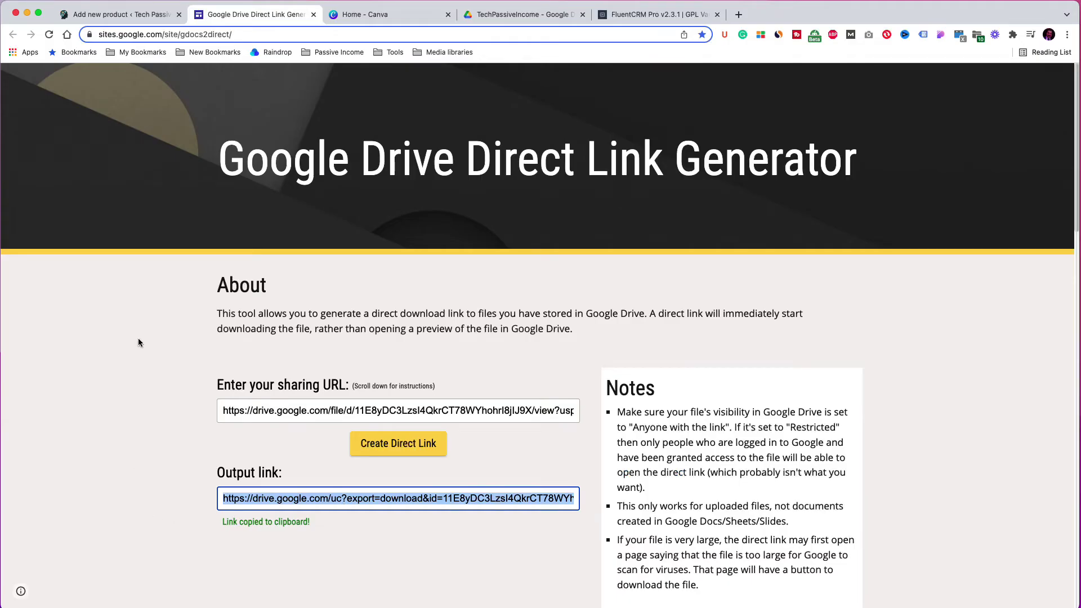
# Step: Return to the WordPress product and paste the direct download link as the downloadable file's URL
pyautogui.click(121, 14)
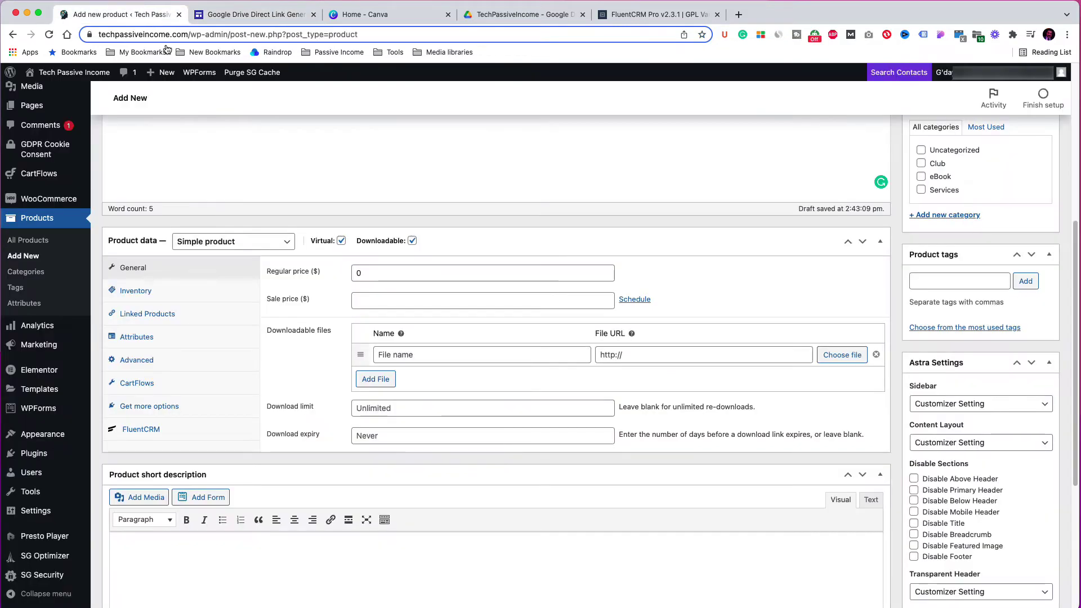
pyautogui.click(612, 355)
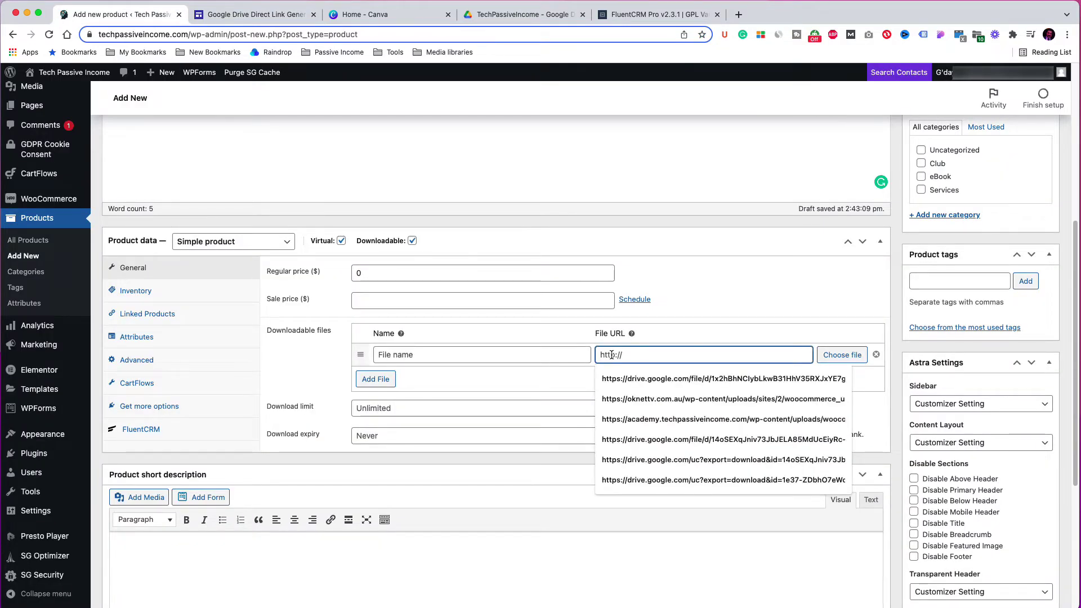
pyautogui.press('super+v')
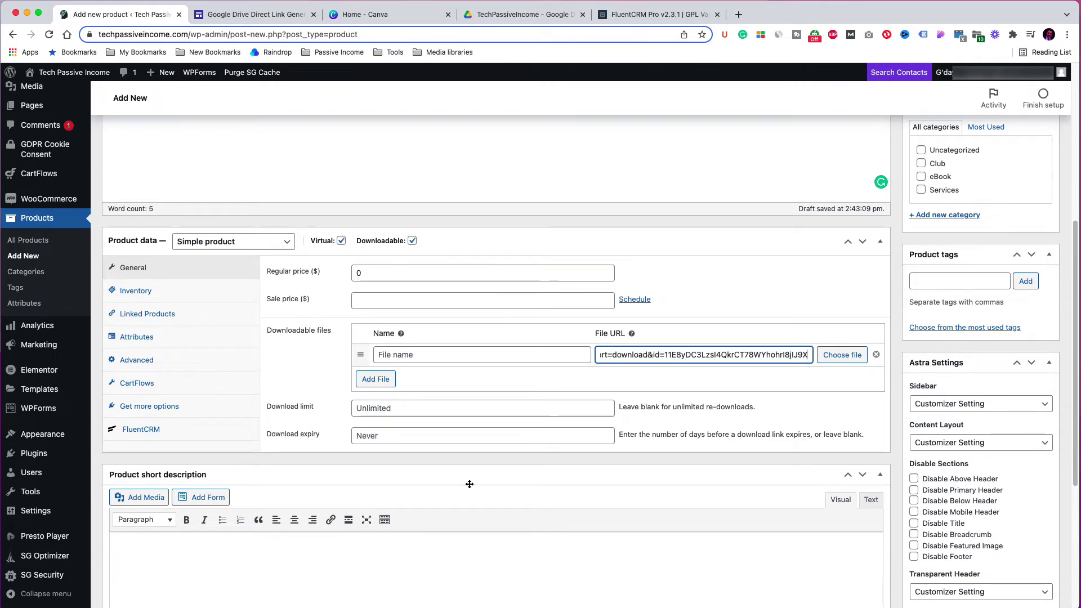
# Step: Copy the main description text "The YouTuber Fast Track Guide" into the product short description
pyautogui.scroll(-1, 470, 484)
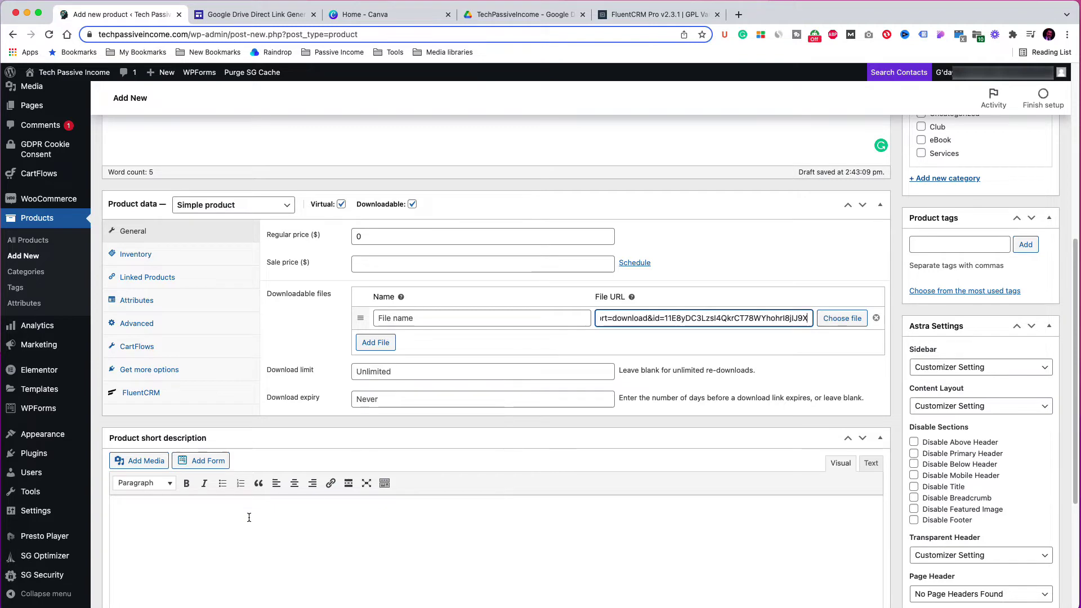
pyautogui.scroll(5, 273, 242)
pyautogui.tripleClick(120, 275)
pyautogui.scroll(-7, 169, 273)
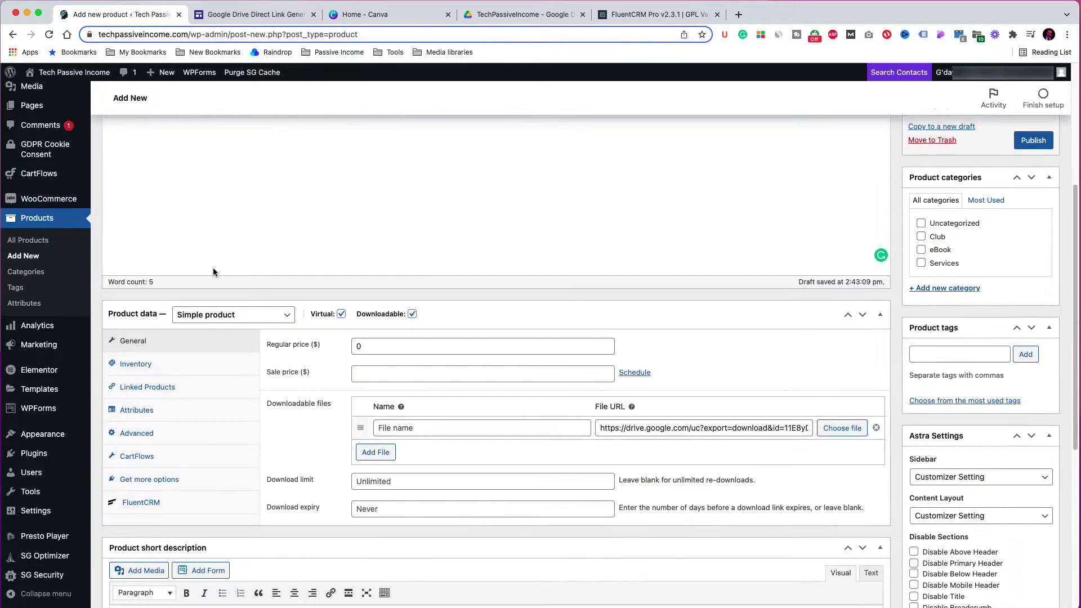
pyautogui.click(176, 418)
pyautogui.hotkey('ctrl', 'v')
# Step: Assign the product to the eBook category and set YouTuber-Fast-Track.webp from the media library as its product image
pyautogui.scroll(3, 316, 430)
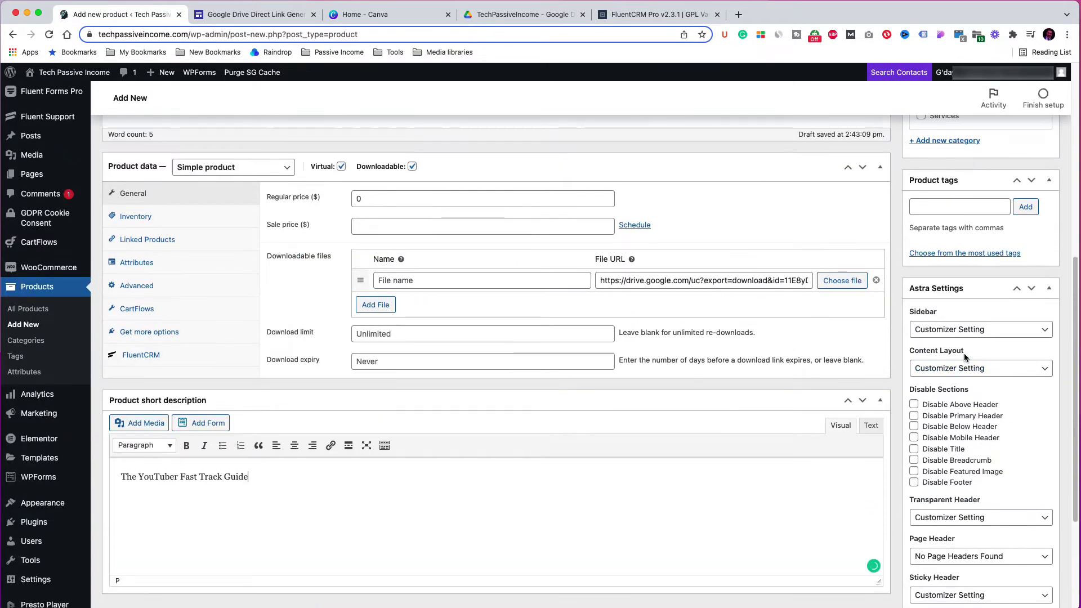
pyautogui.click(940, 177)
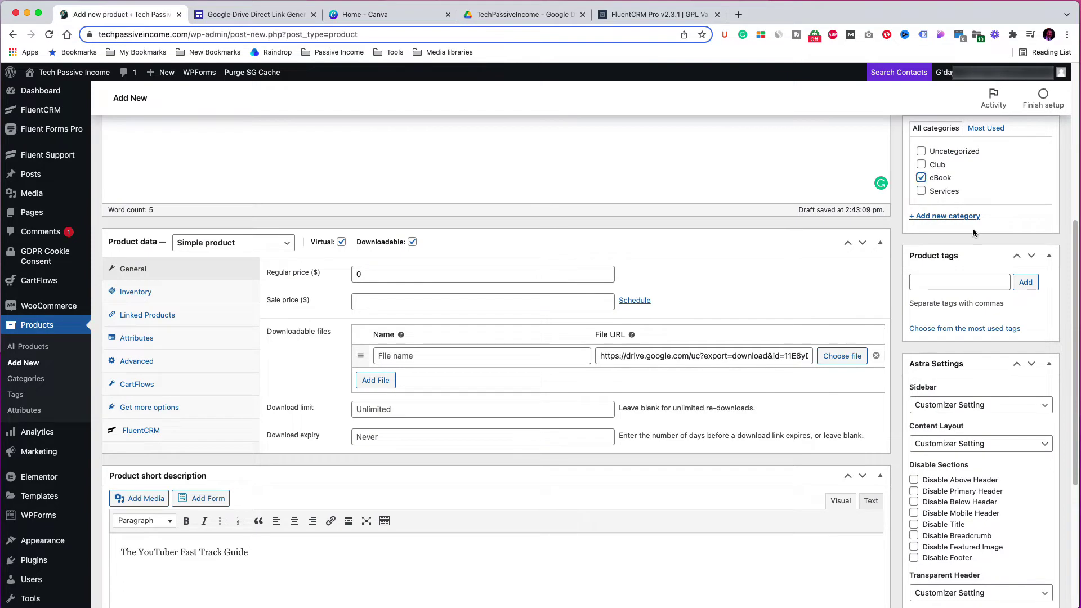
pyautogui.scroll(-5, 975, 235)
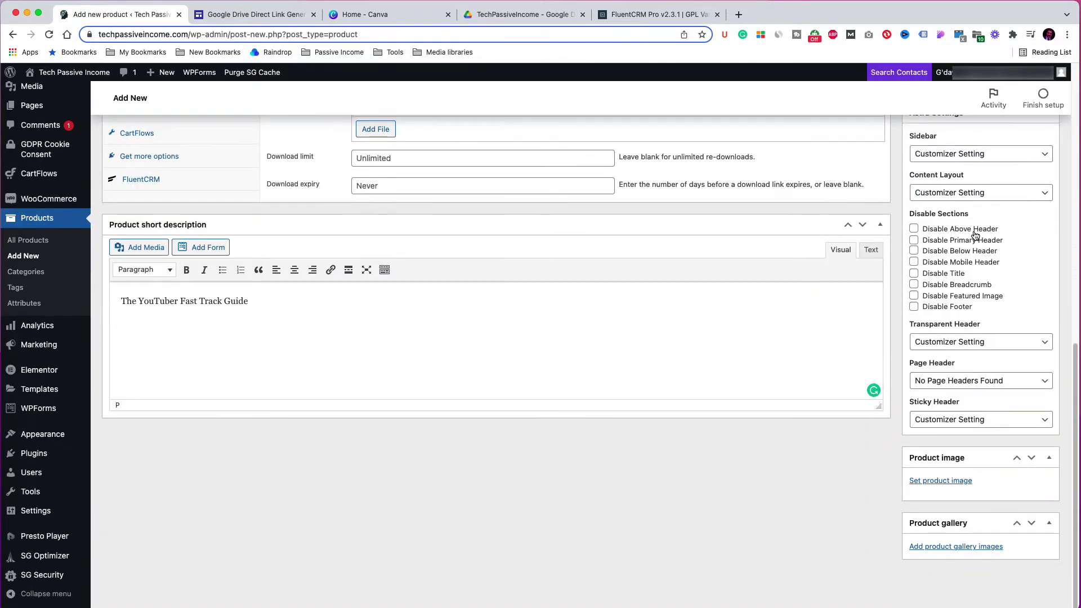
pyautogui.click(956, 482)
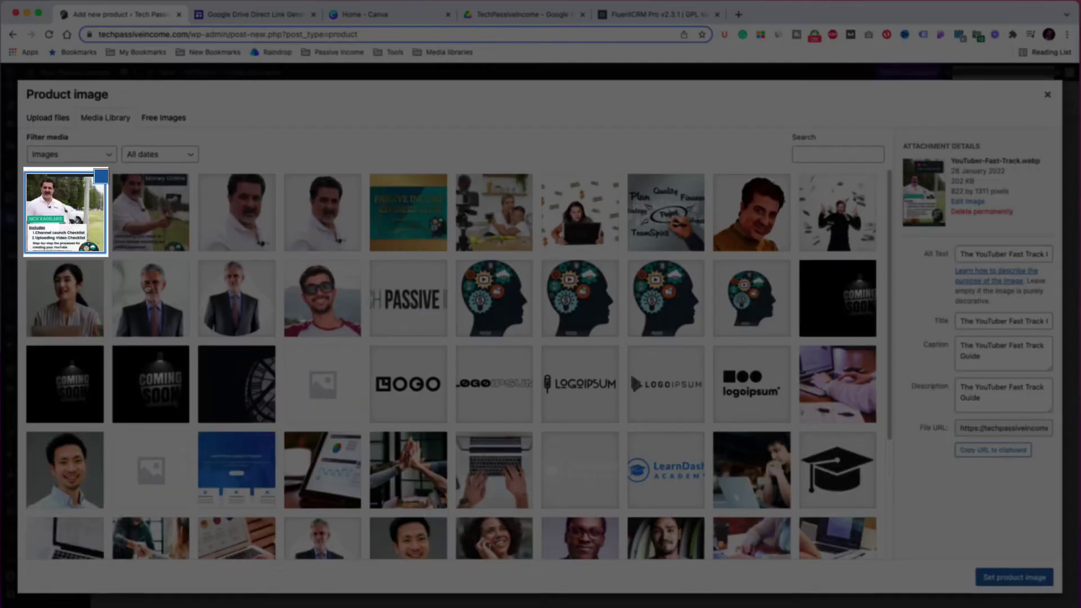
pyautogui.click(1026, 580)
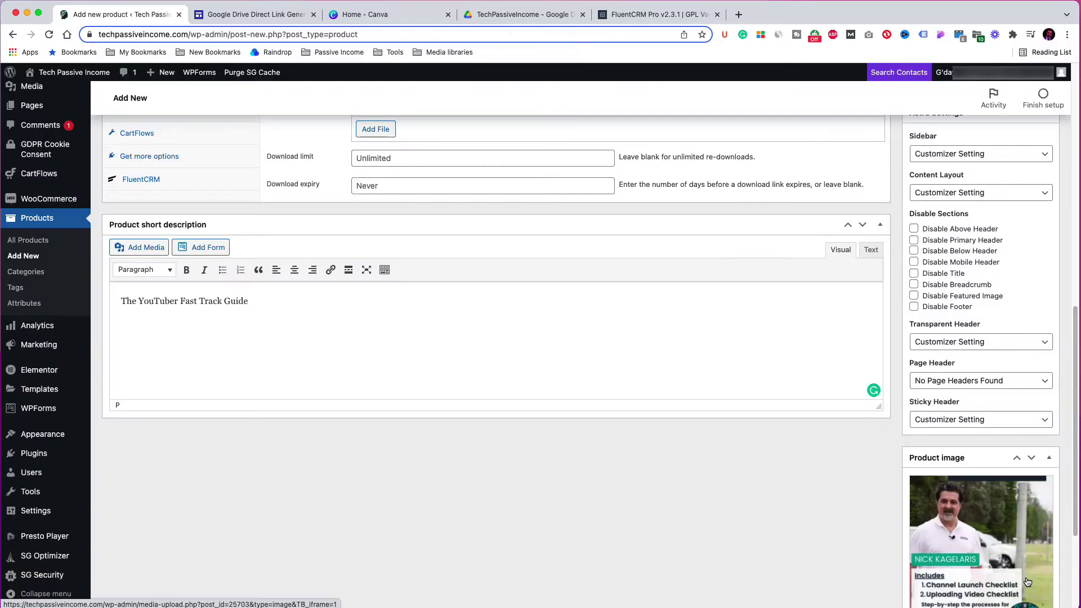
# Step: Publish the new product
pyautogui.scroll(-3, 970, 315)
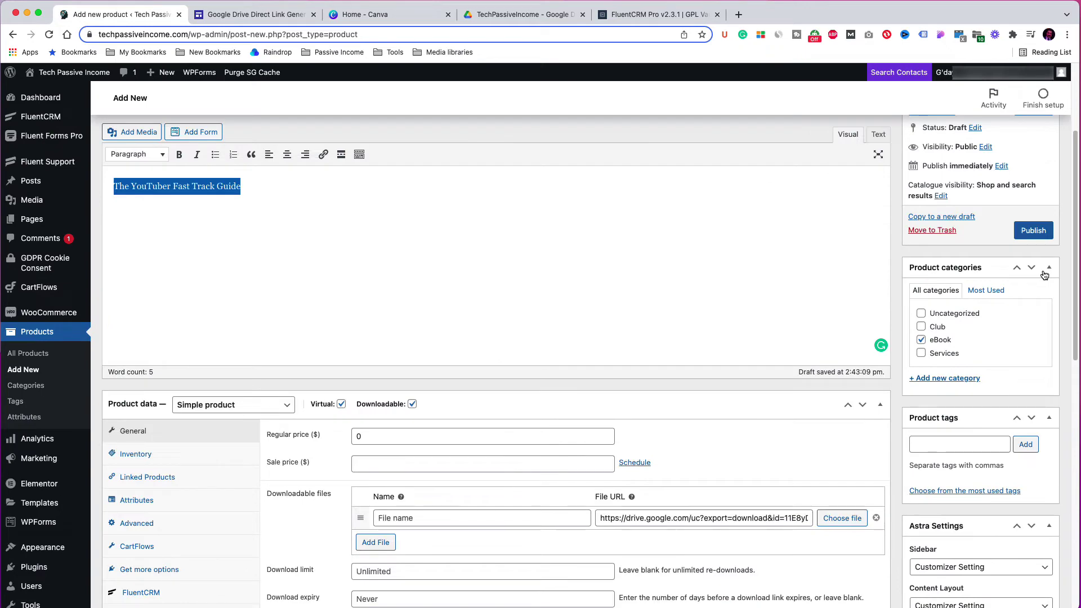
pyautogui.click(1033, 230)
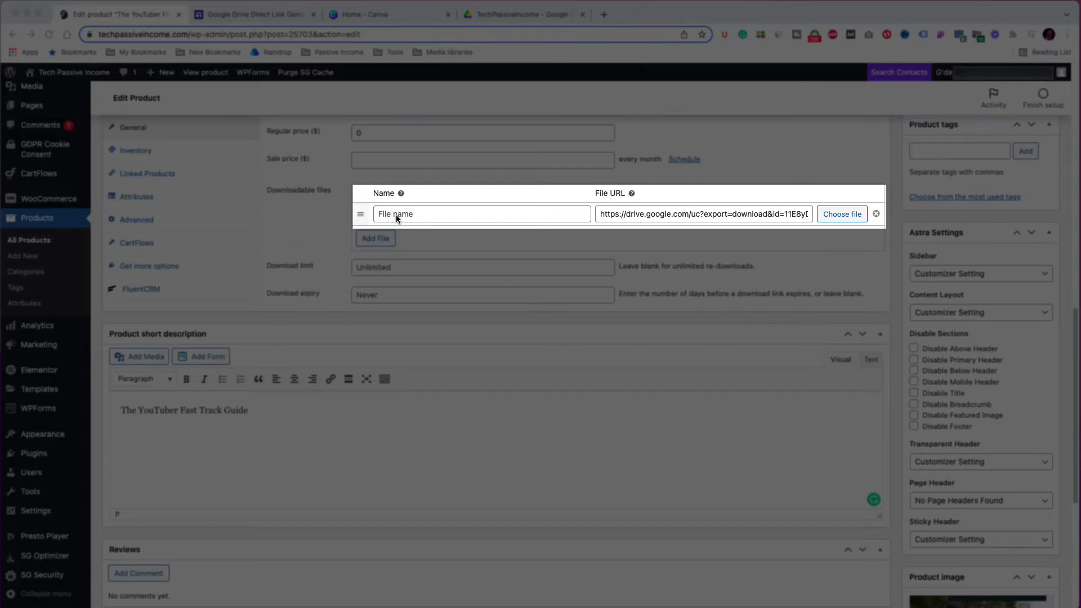
# Step: Name the downloadable file "The YouTuber Fast Track Guide" and update the product
pyautogui.click(418, 214)
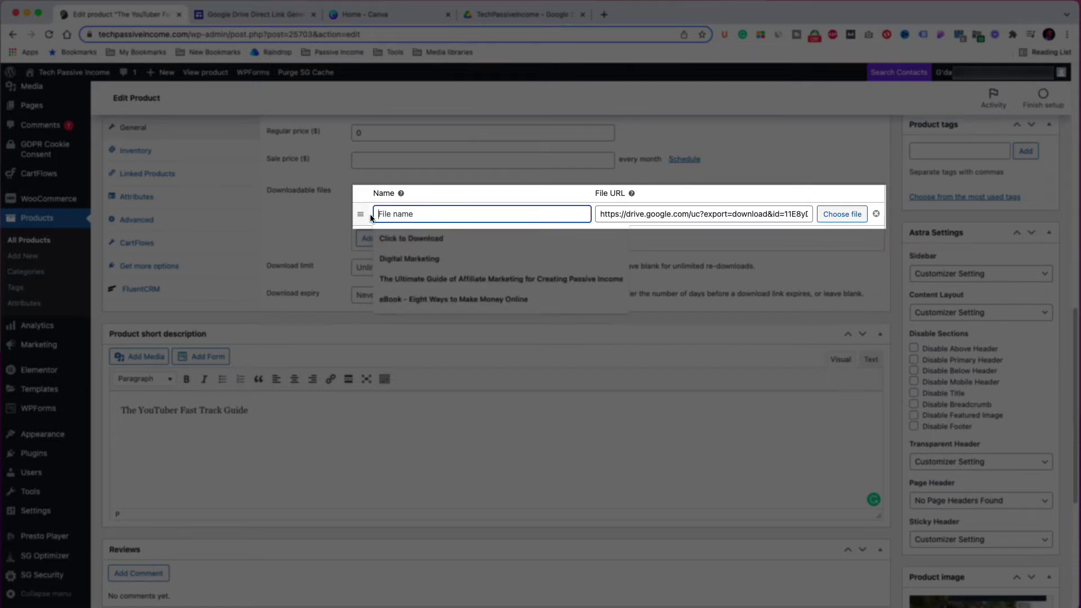
pyautogui.press('super+v')
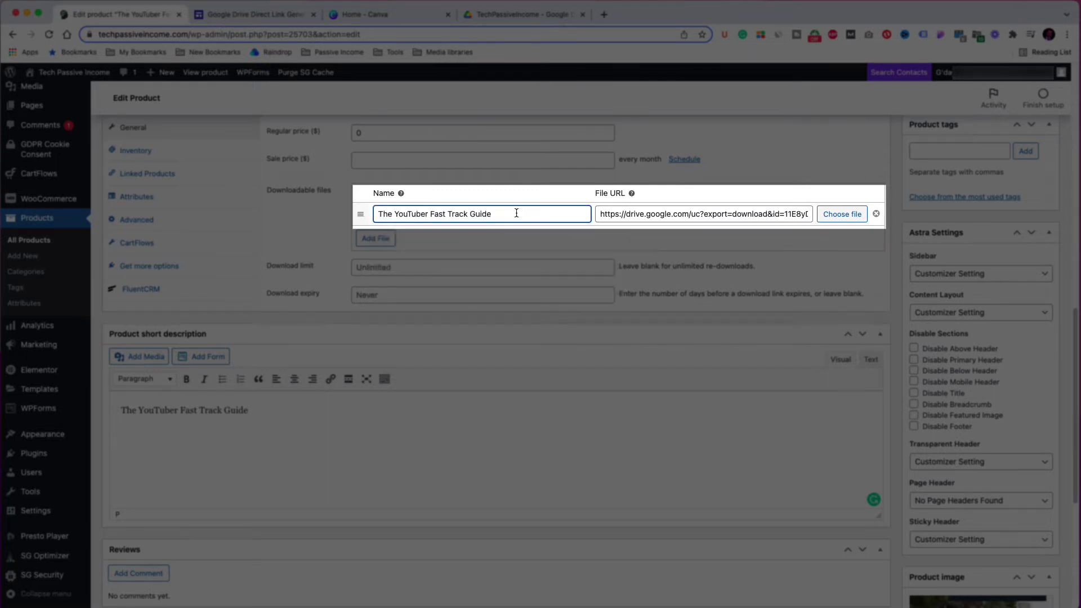
pyautogui.scroll(5, 901, 190)
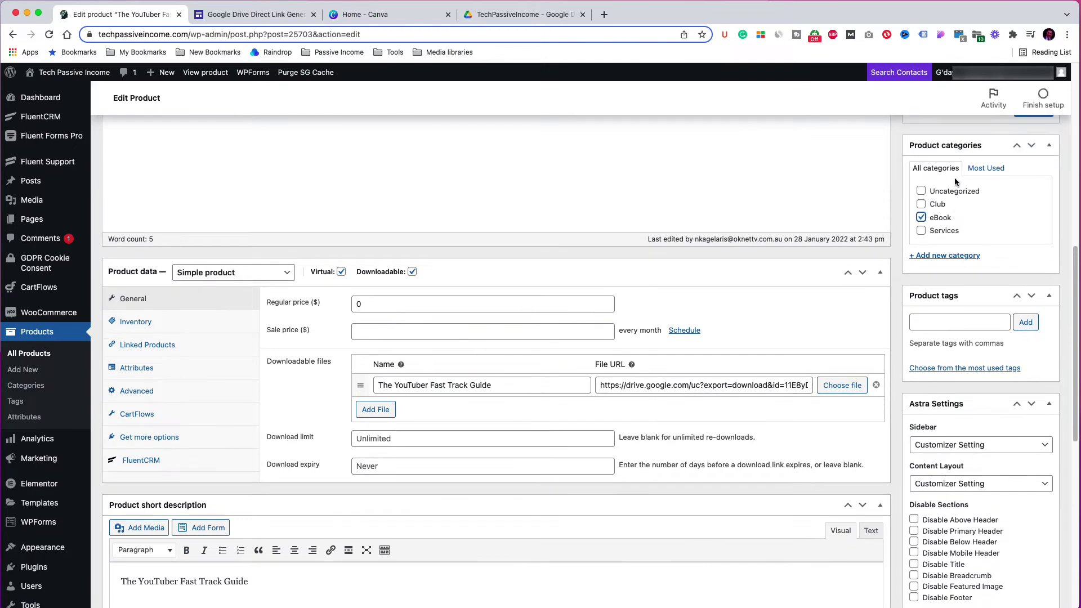
pyautogui.click(1025, 218)
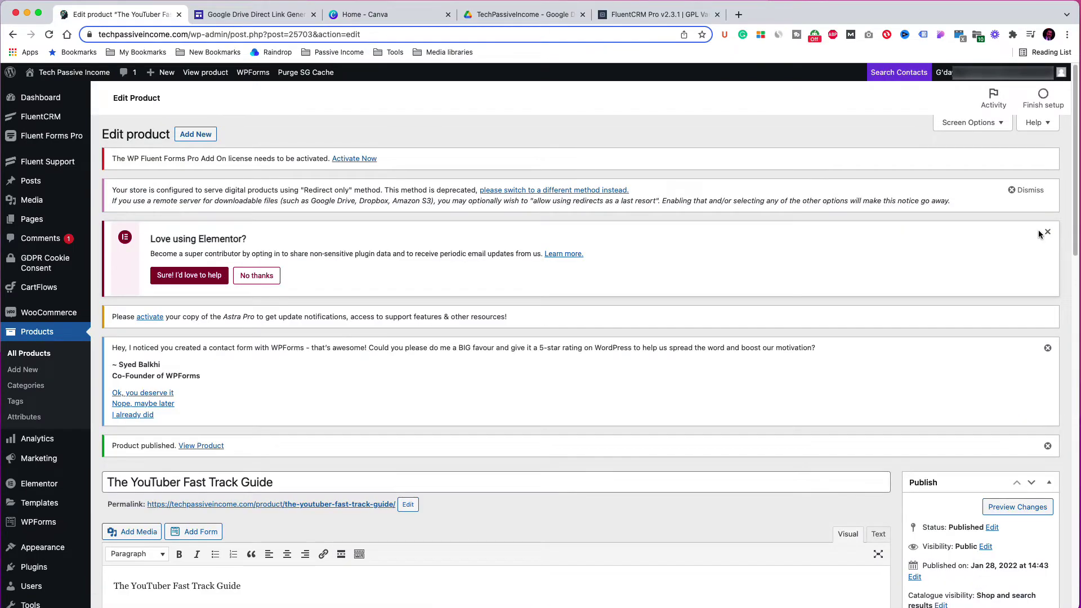
# Step: Open the published product's store page in a new browser tab and examine its image, price and purchase options
pyautogui.rightClick(218, 75)
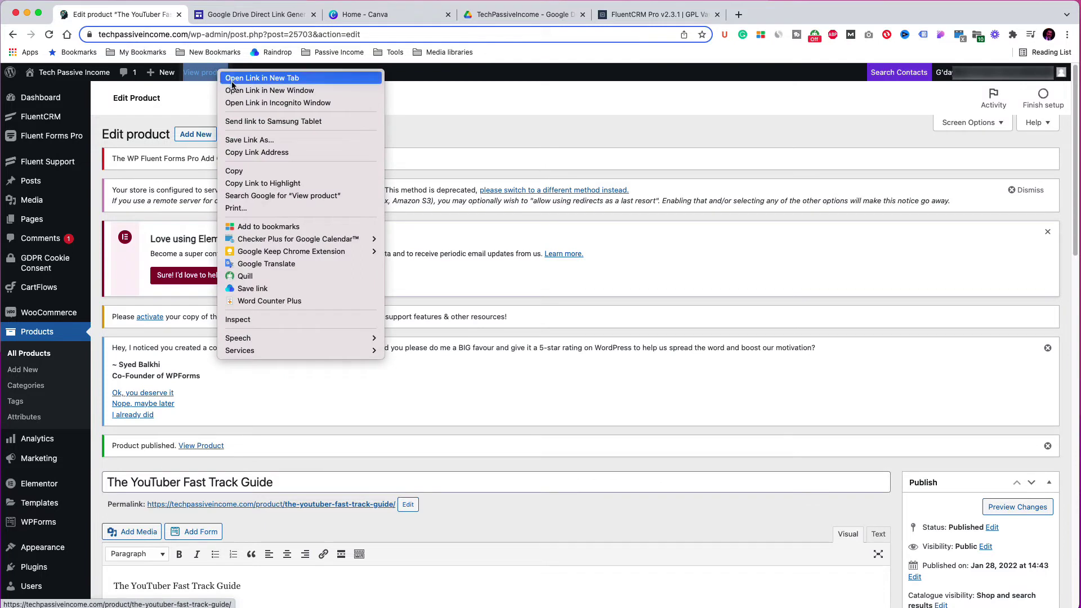
pyautogui.click(239, 79)
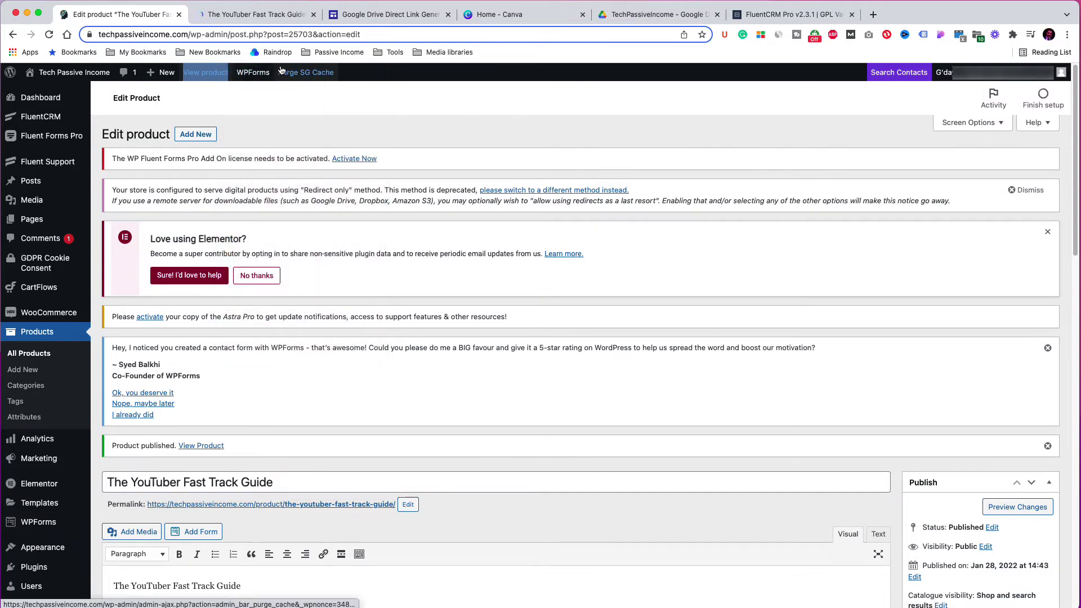
pyautogui.click(286, 22)
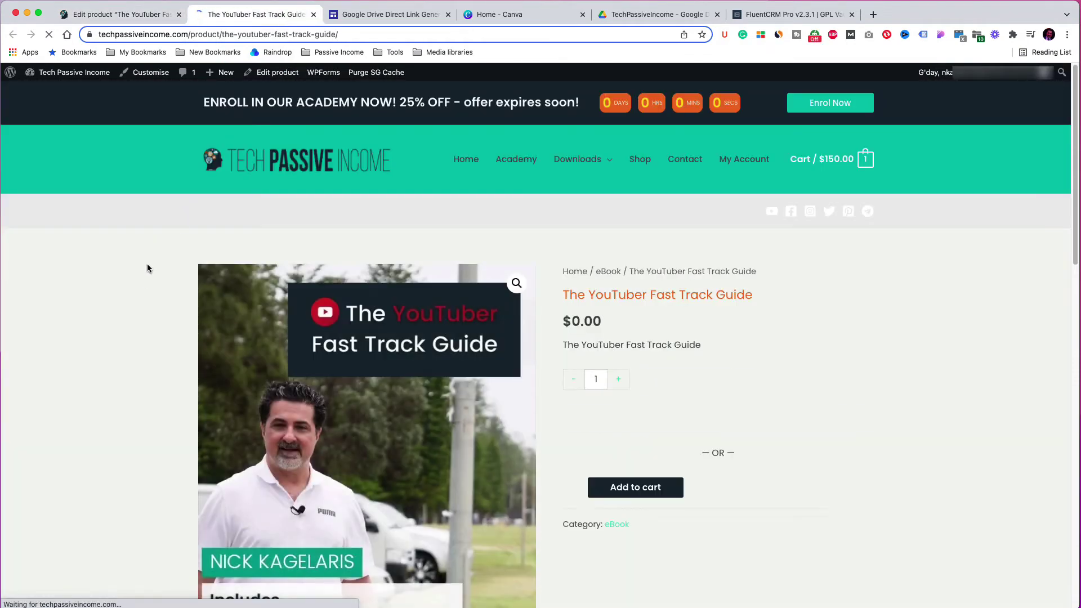
pyautogui.scroll(-2, 141, 276)
pyautogui.scroll(-3, 140, 283)
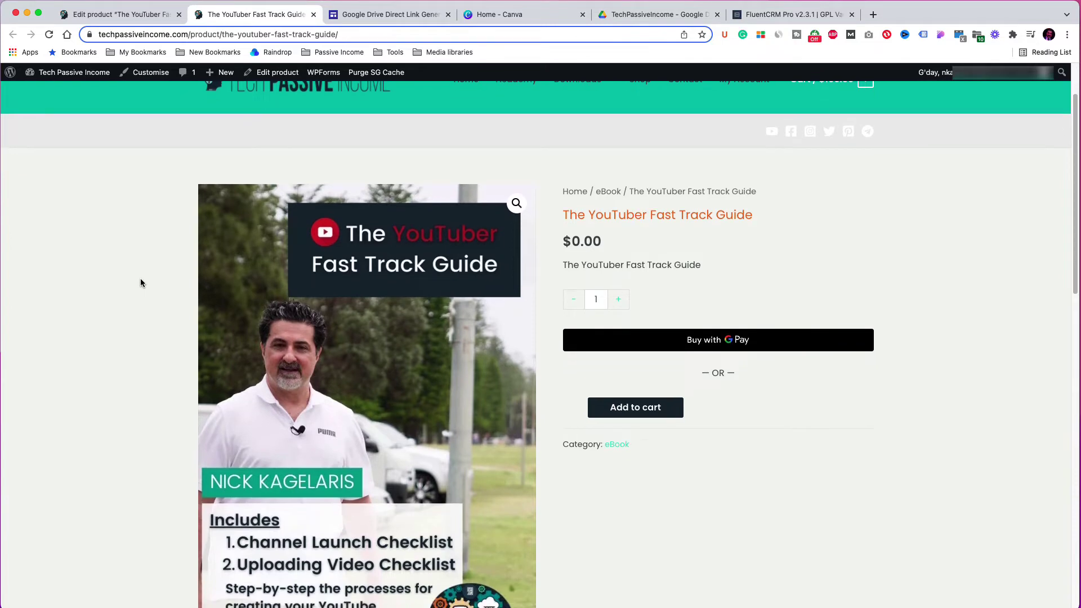
# Step: Look over the full cover image on the guide's store page and return to the product editor
pyautogui.scroll(-3, 141, 283)
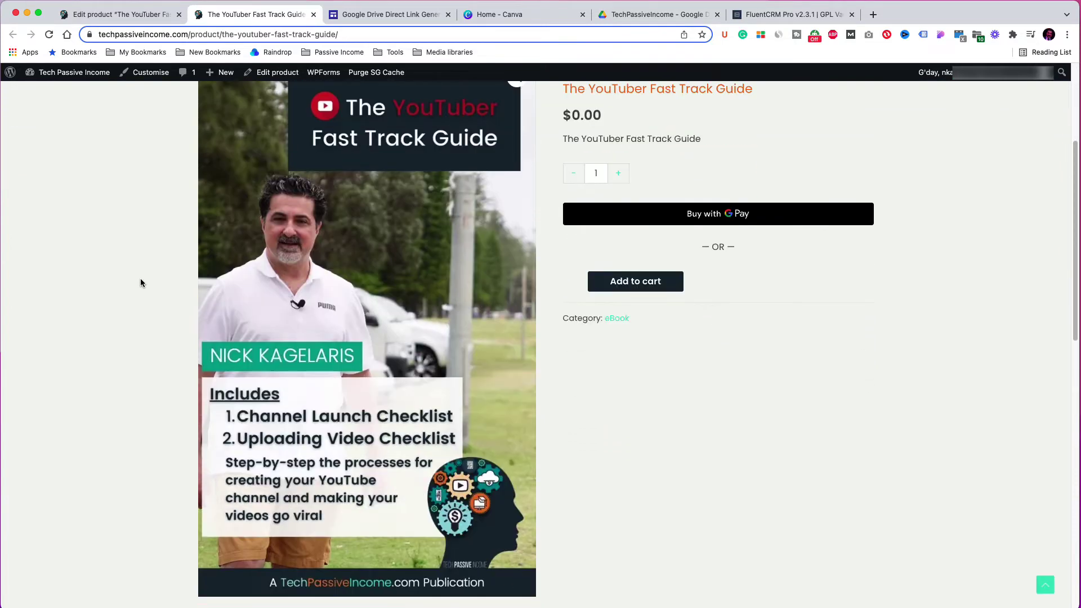
pyautogui.scroll(3, 140, 282)
pyautogui.click(151, 19)
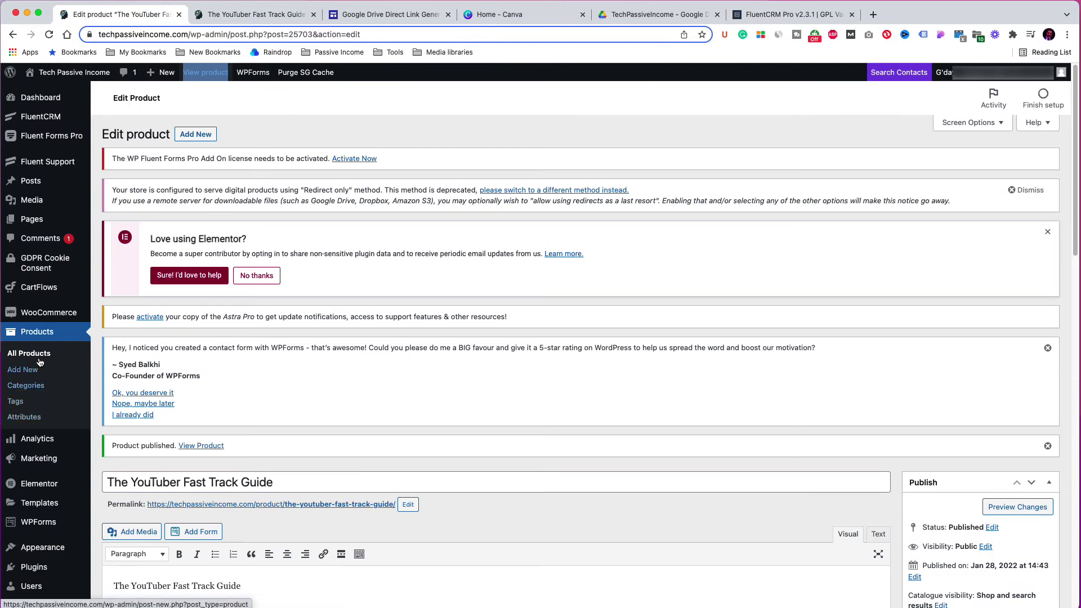
# Step: Open the Downloadable products section of the WooCommerce product settings
pyautogui.moveTo(38, 313)
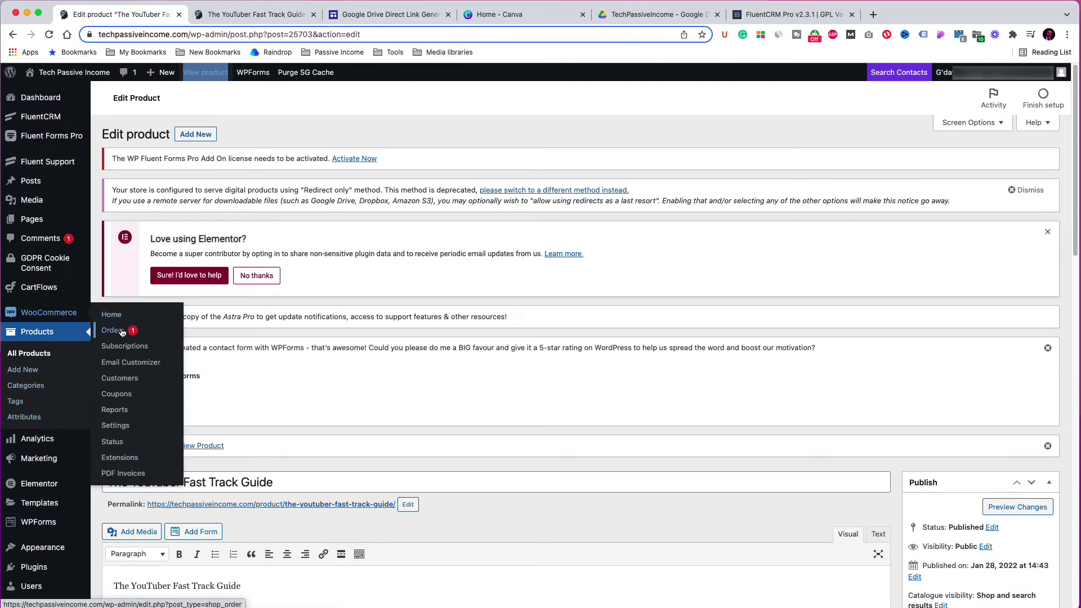
pyautogui.click(115, 426)
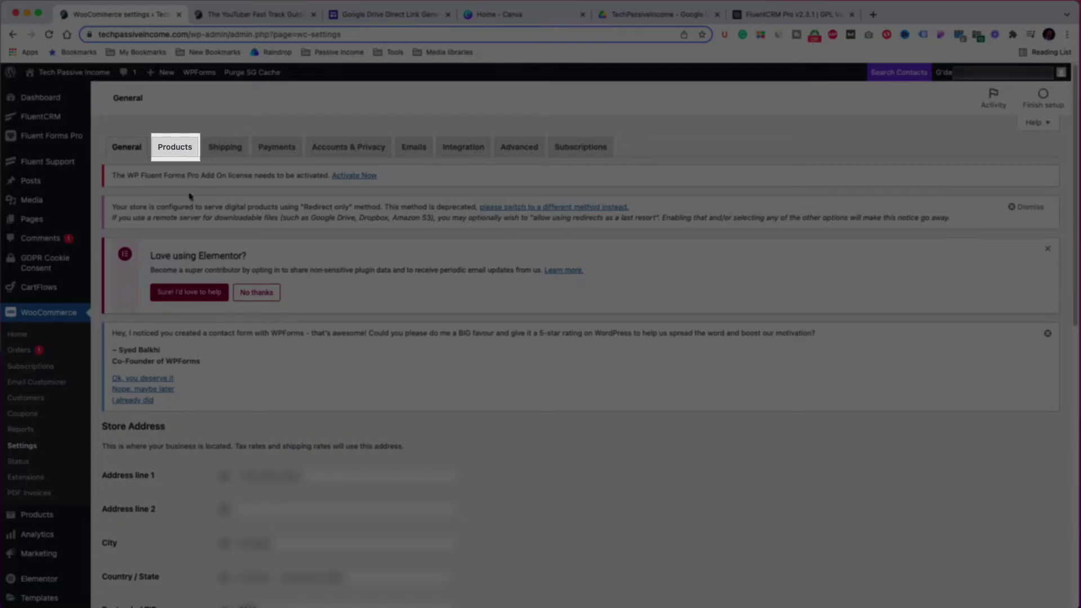
pyautogui.click(182, 152)
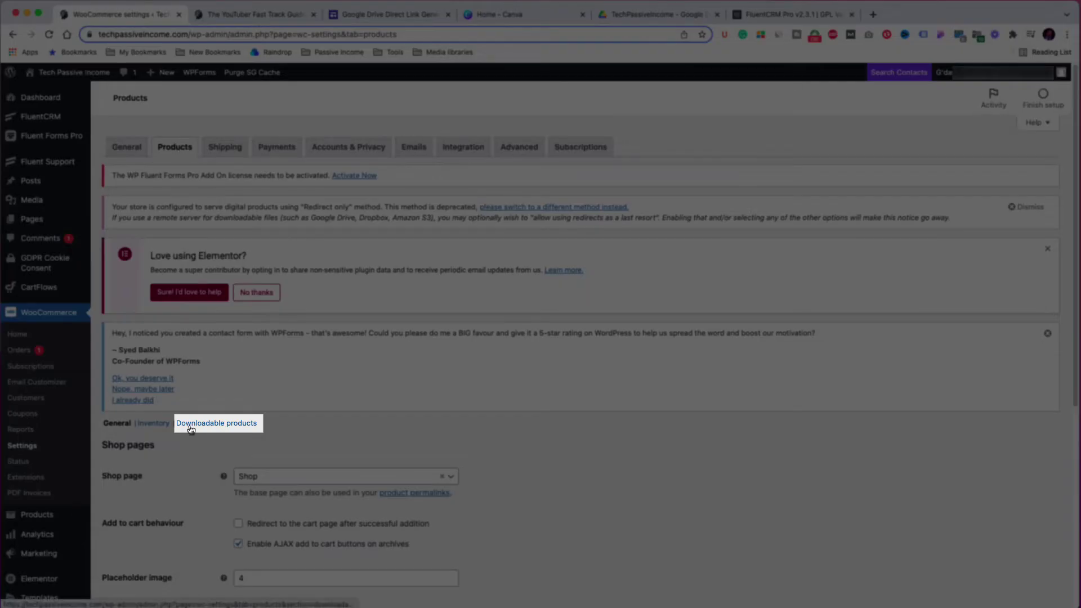
pyautogui.click(191, 428)
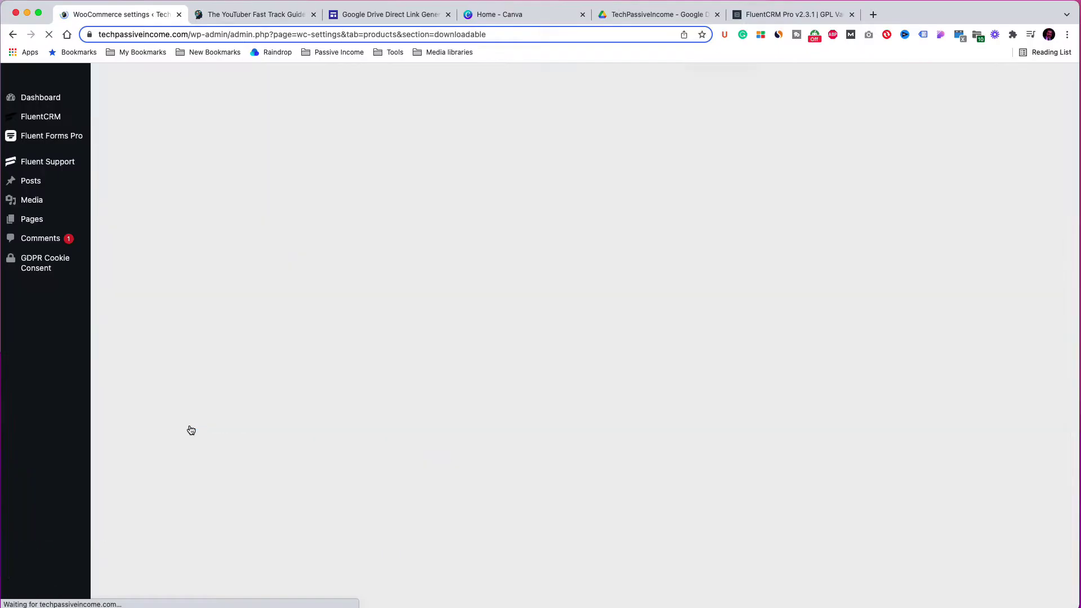
# Step: Set the file download method to Redirect only (Insecure) and save the changes
pyautogui.scroll(-3, 191, 430)
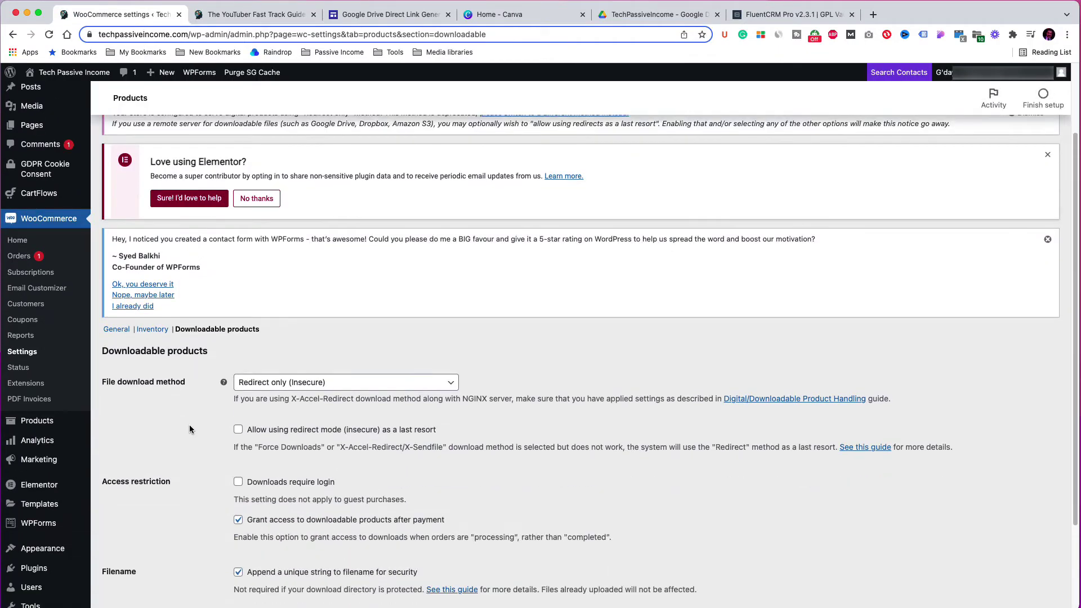
pyautogui.scroll(-1, 407, 424)
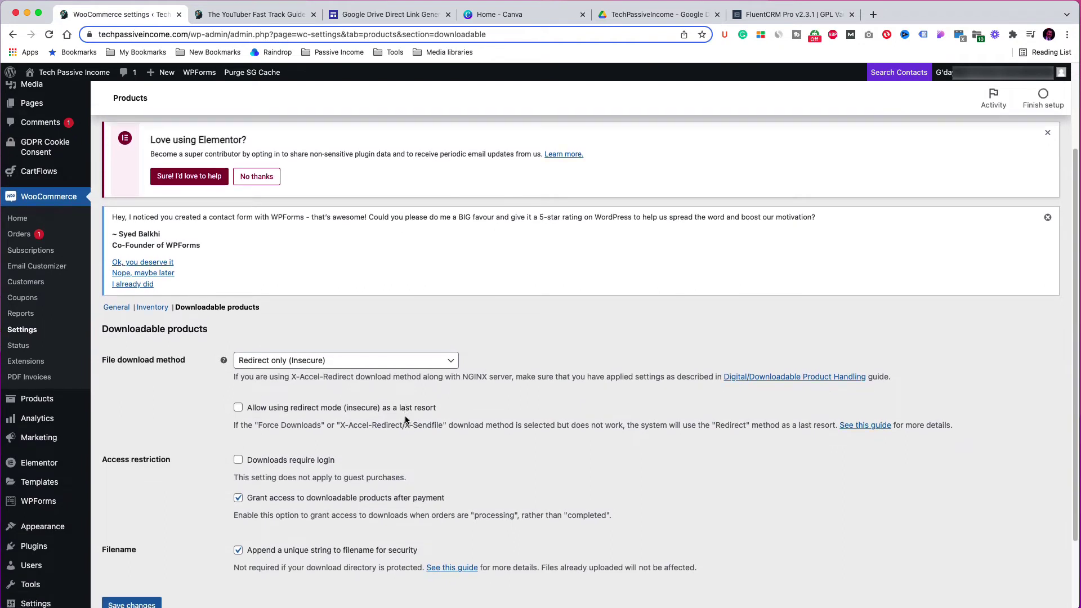
pyautogui.click(399, 363)
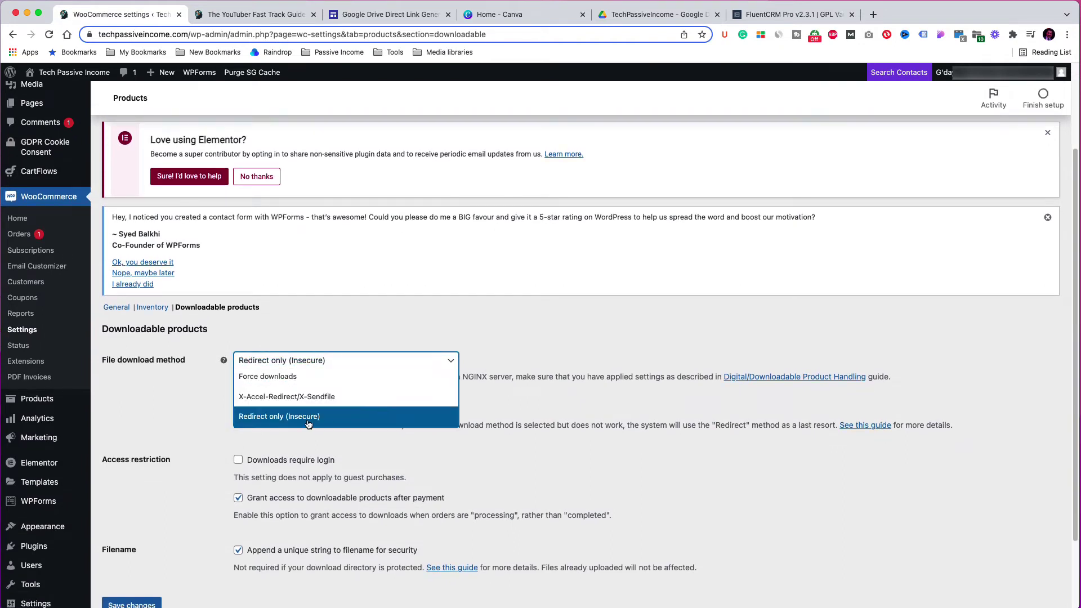
pyautogui.click(288, 421)
pyautogui.click(132, 604)
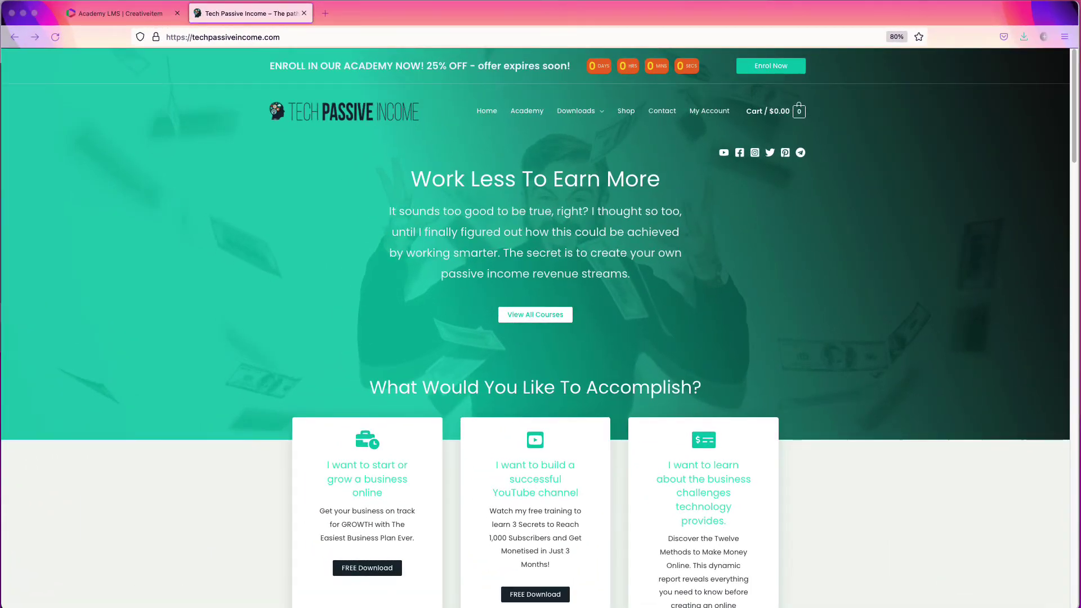
# Step: In Firefox, open The YouTuber Fast Track Guide from the store's shop page and add it to the cart
pyautogui.click(632, 115)
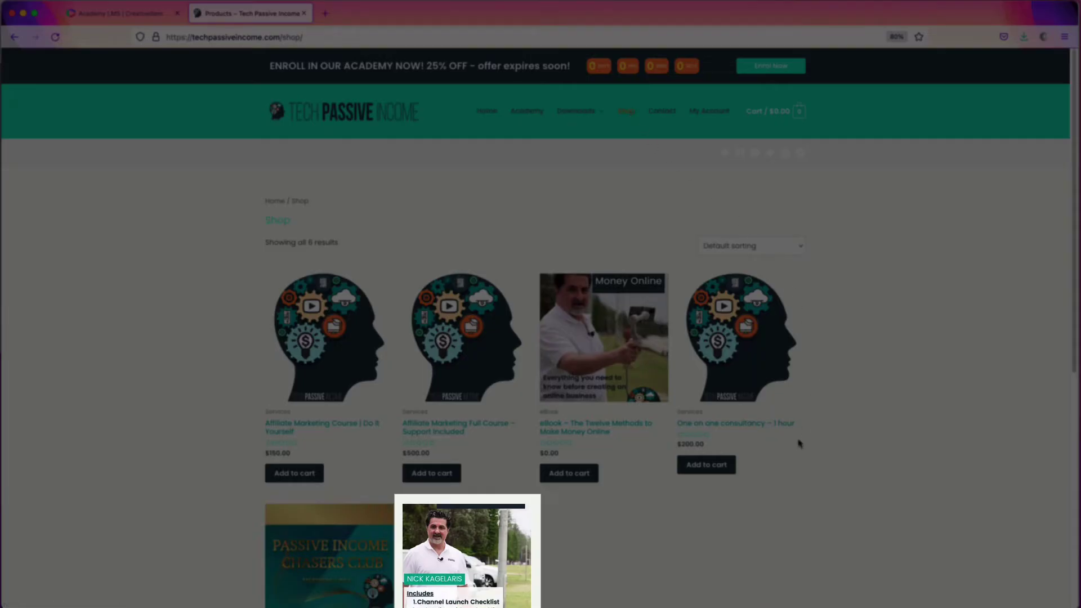
pyautogui.click(484, 551)
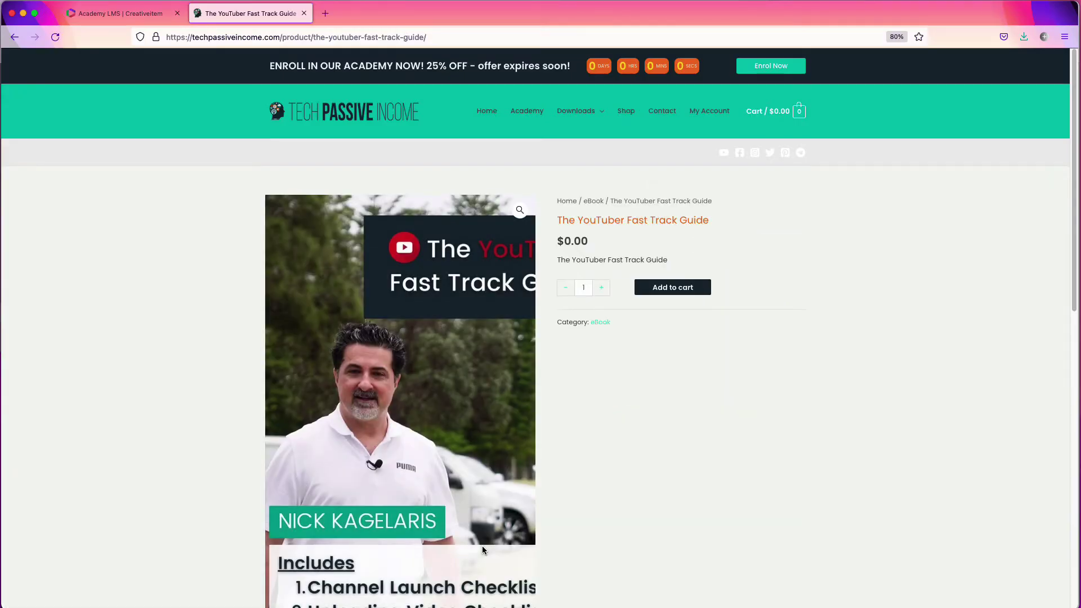
pyautogui.click(691, 294)
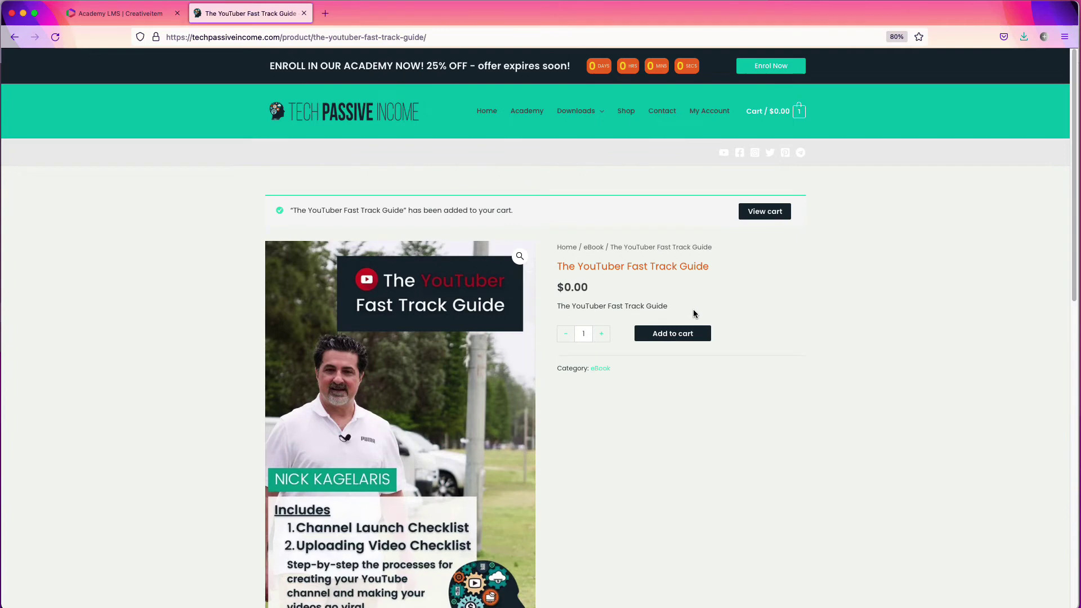
# Step: Proceed from the cart to checkout, accept the terms and conditions, and place the order for the free guide
pyautogui.click(774, 216)
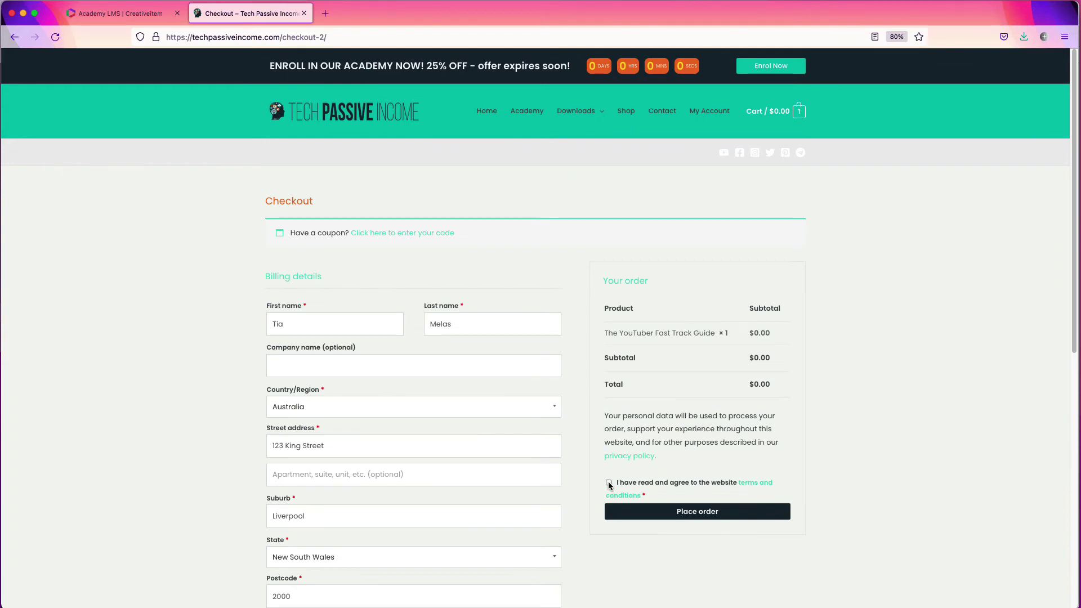
pyautogui.click(609, 483)
pyautogui.click(689, 512)
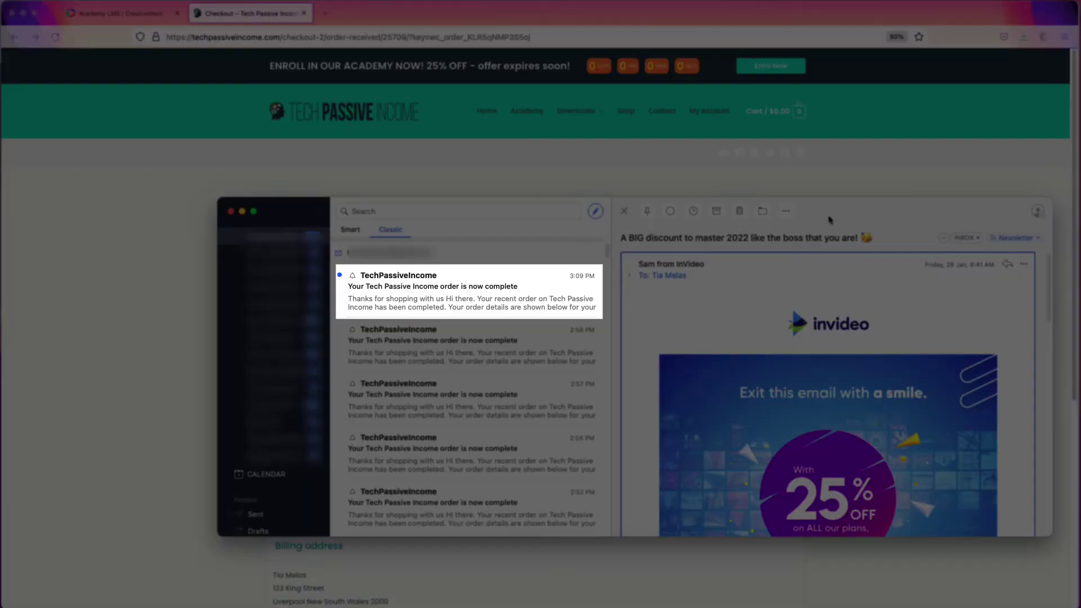
# Step: In the mail app, open the newest TechPassiveIncome order completion email and follow its download link for The YouTuber Fast Track Guide
pyautogui.click(503, 299)
pyautogui.scroll(-2, 932, 406)
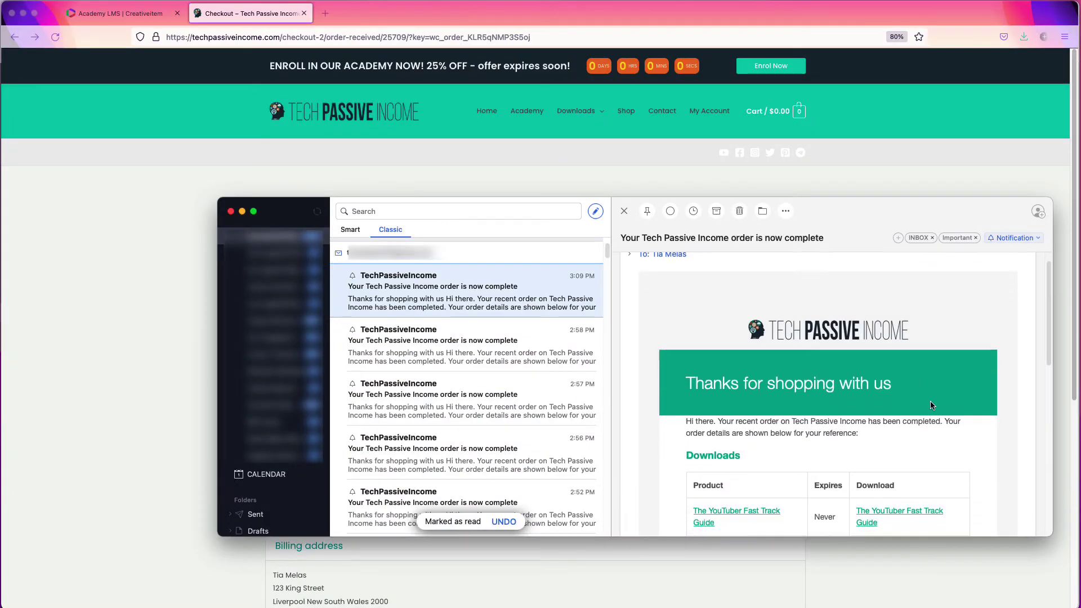
pyautogui.scroll(-1, 932, 406)
pyautogui.click(922, 491)
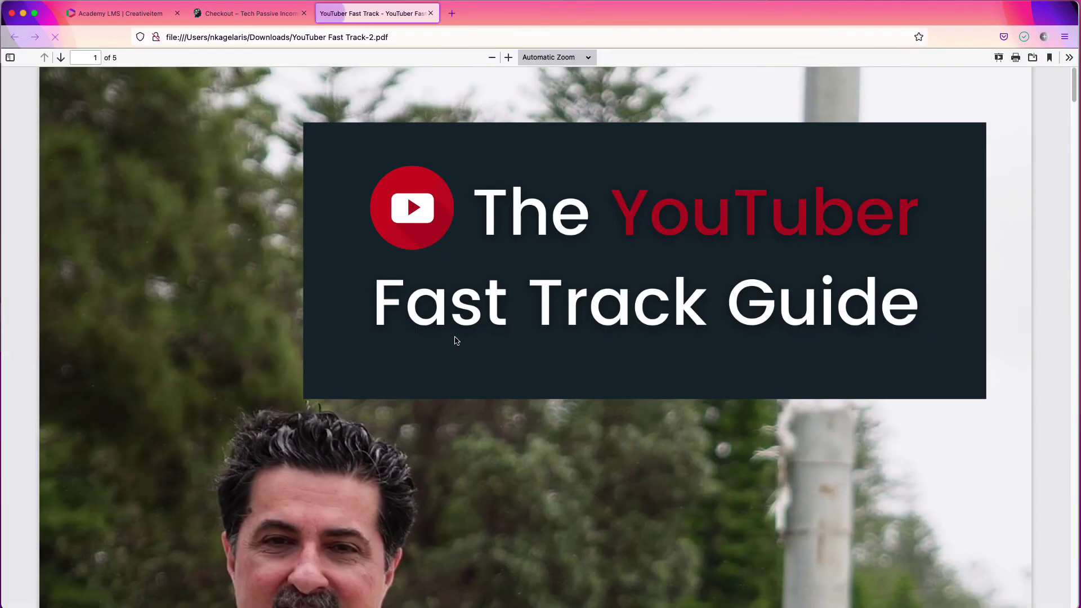
# Step: Look through the opening pages of the PDF downloaded from the email and close it
pyautogui.scroll(-10, 485, 313)
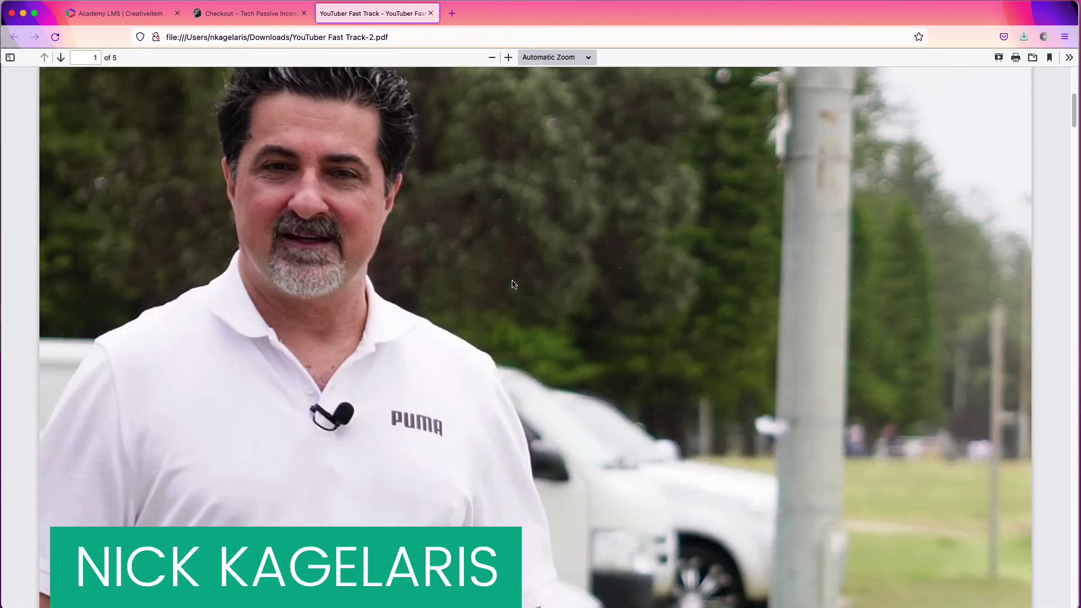
pyautogui.scroll(-15, 512, 282)
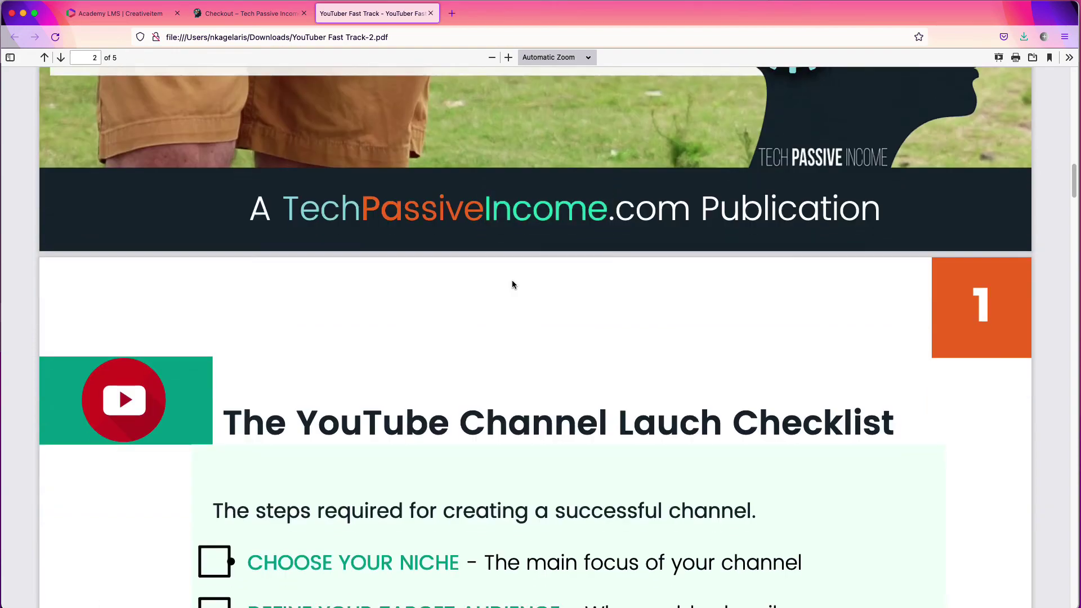
pyautogui.scroll(20, 512, 280)
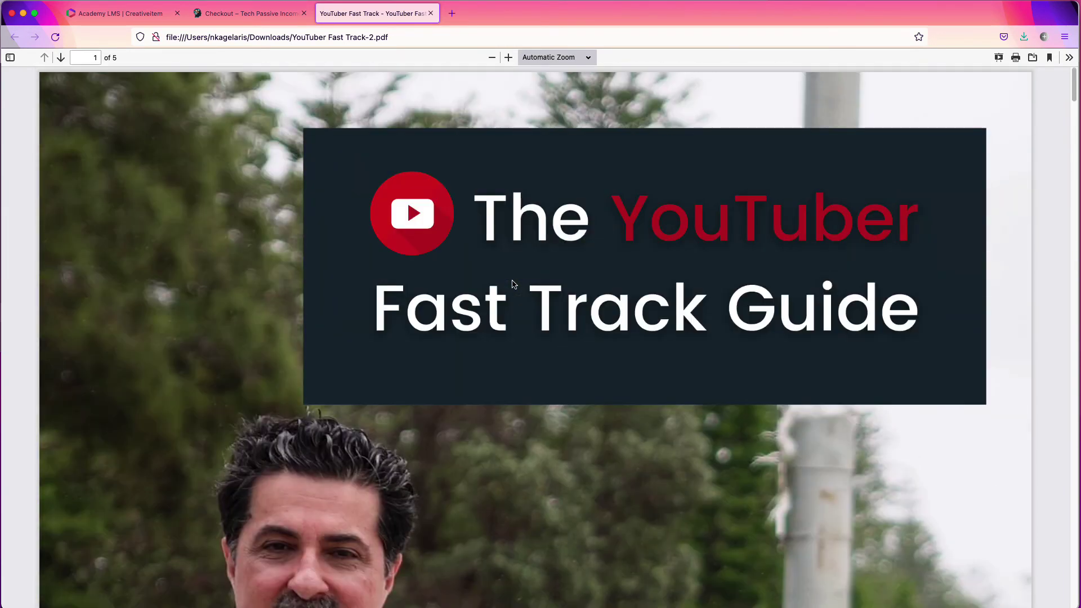
pyautogui.click(431, 13)
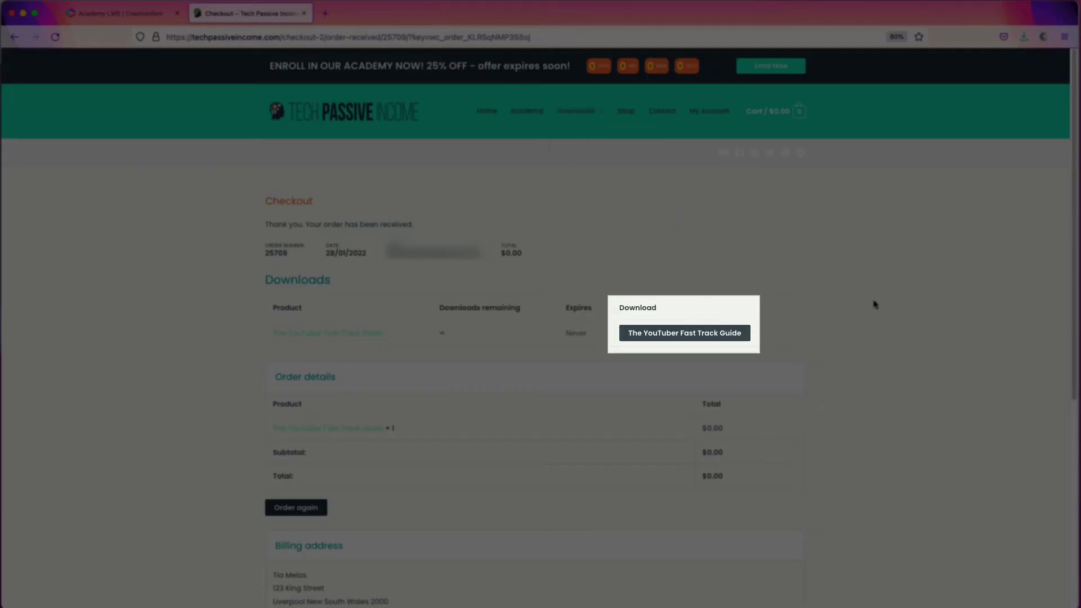
# Step: Download The YouTuber Fast Track Guide from the order confirmation page and open the PDF in the browser
pyautogui.click(734, 333)
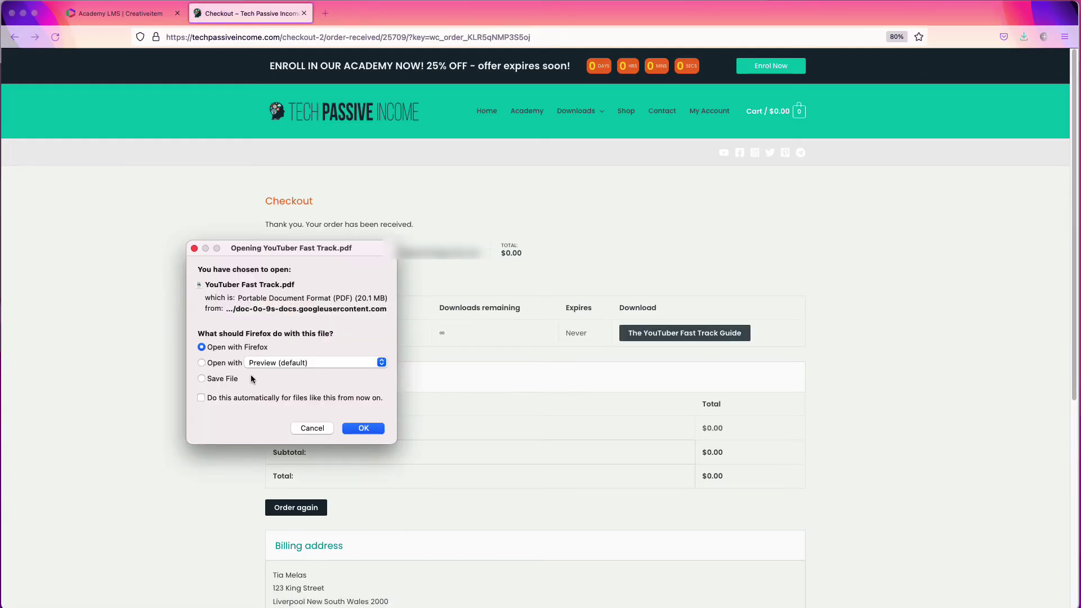
pyautogui.click(233, 366)
pyautogui.click(377, 429)
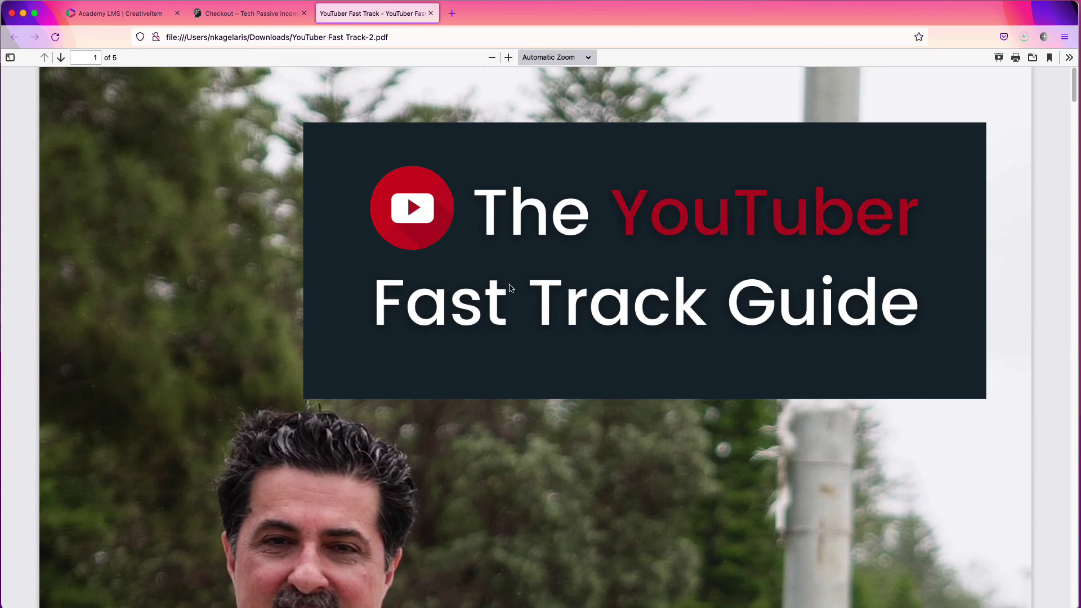
# Step: Check the cover and first checklist page of the PDF downloaded from the order confirmation page, and close it
pyautogui.scroll(-5, 513, 284)
pyautogui.scroll(-15, 512, 283)
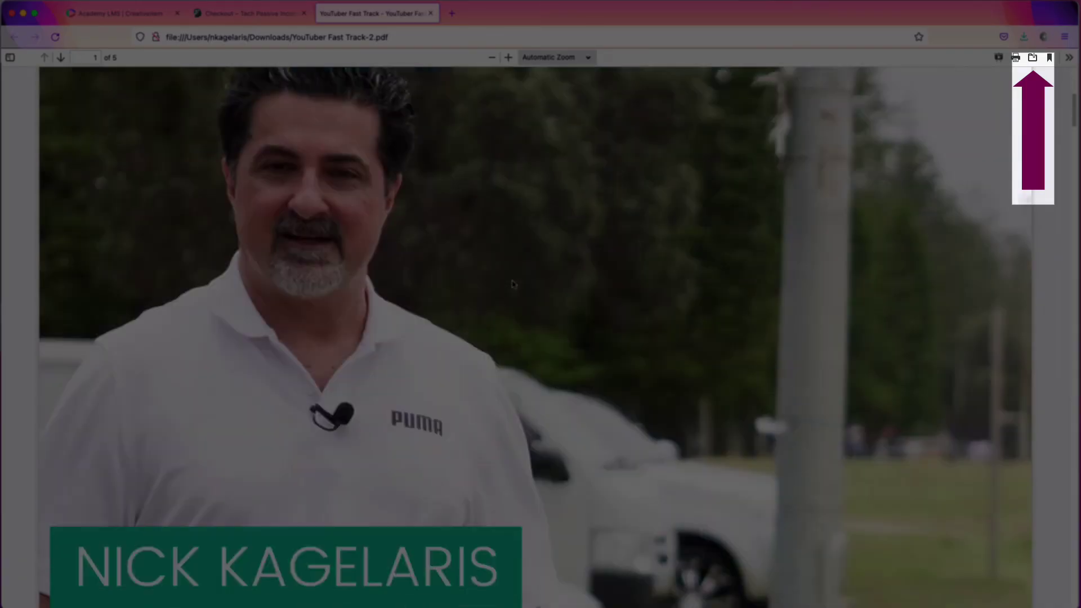
pyautogui.scroll(-10, 513, 283)
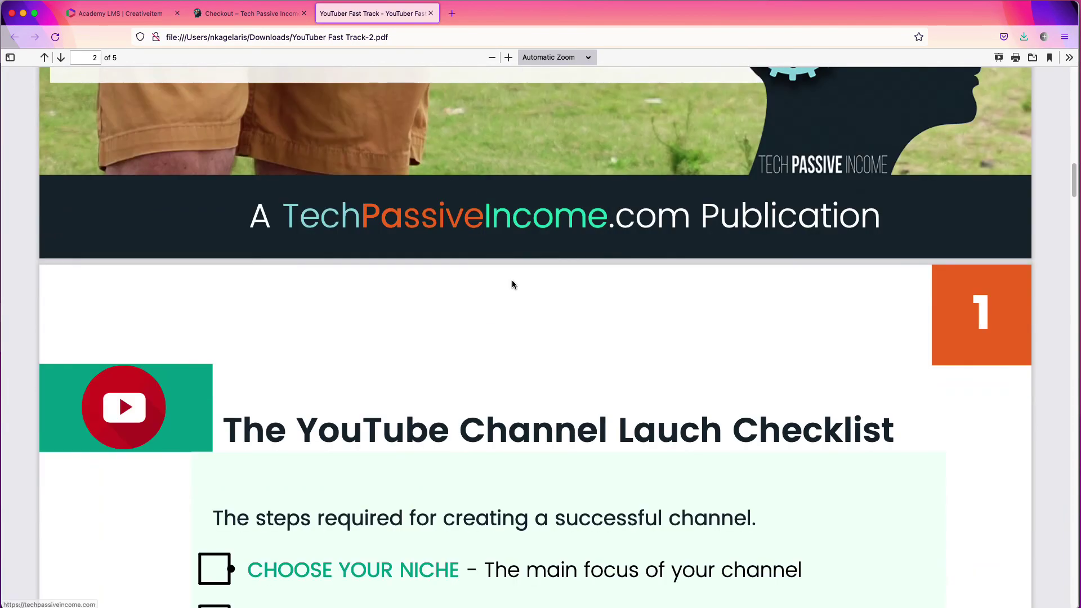
pyautogui.scroll(12, 512, 283)
pyautogui.scroll(10, 512, 285)
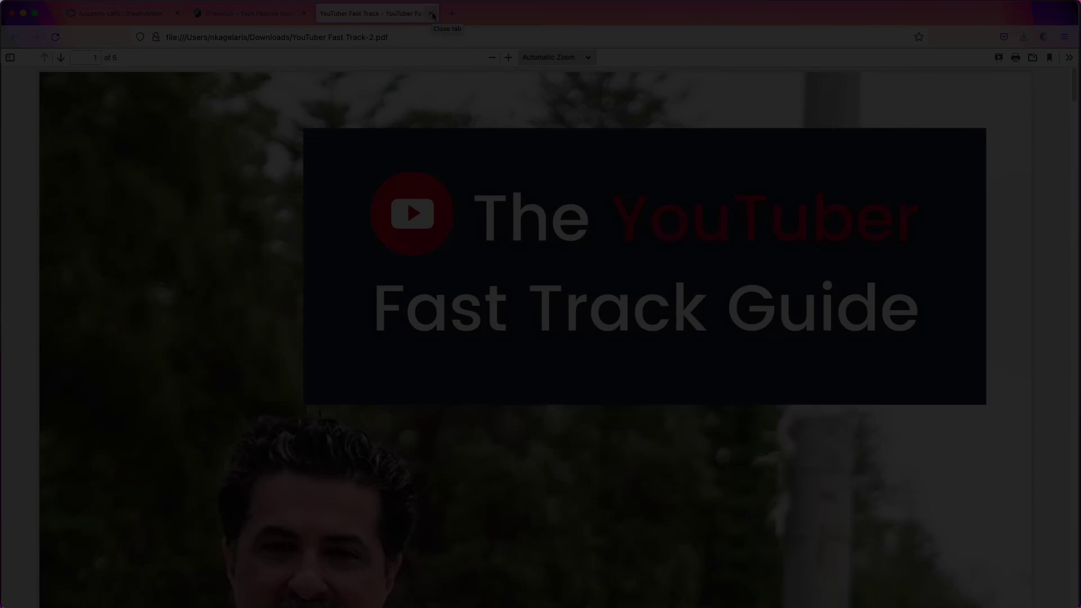
pyautogui.click(432, 13)
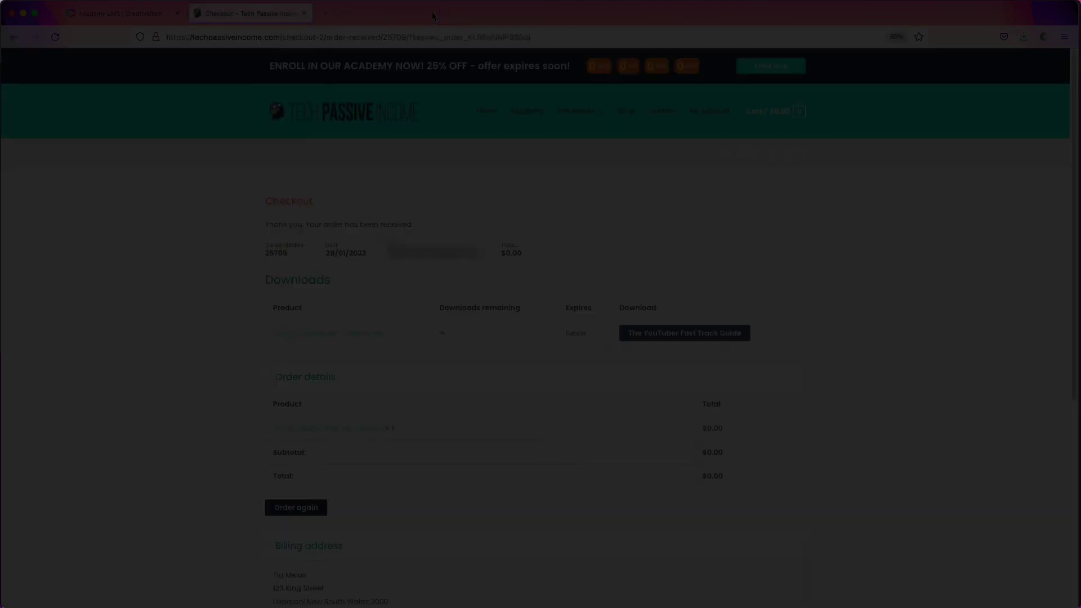